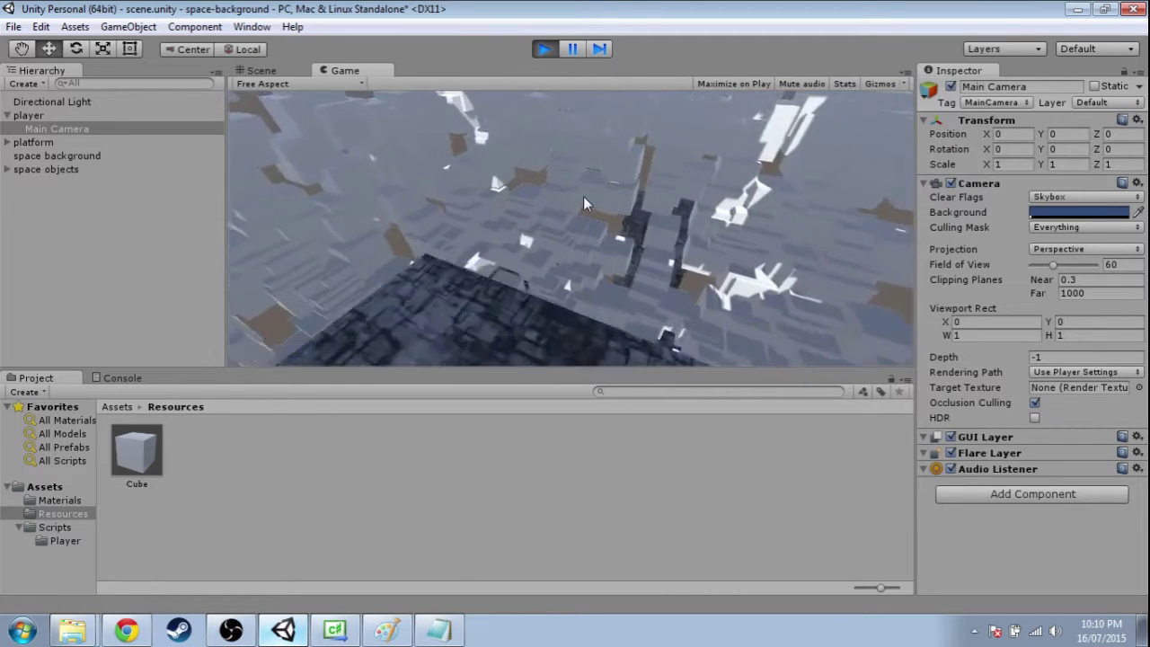
Step: Pause the running game to examine the space objects surrounding the player in the scene, and stop play mode
left_click(573, 49)
key("ctrl+1")
scroll(620, 192, "down", 3)
scroll(642, 205, "up", 3)
middle_click_drag(653, 209, 564, 252)
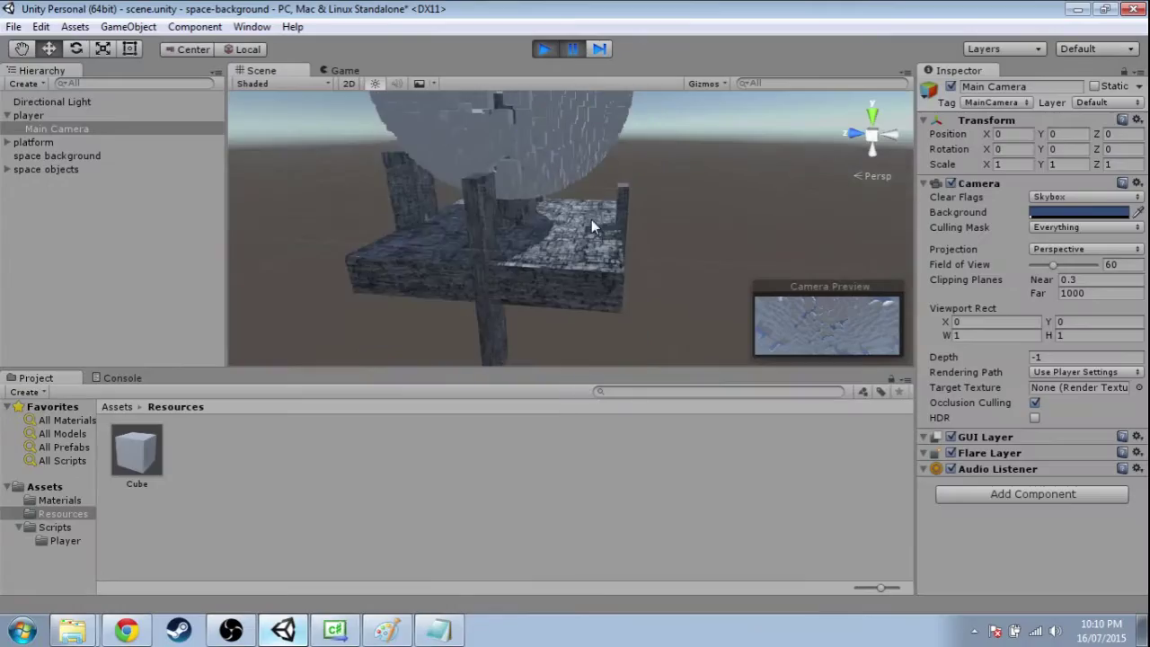
middle_click_drag(592, 220, 589, 245)
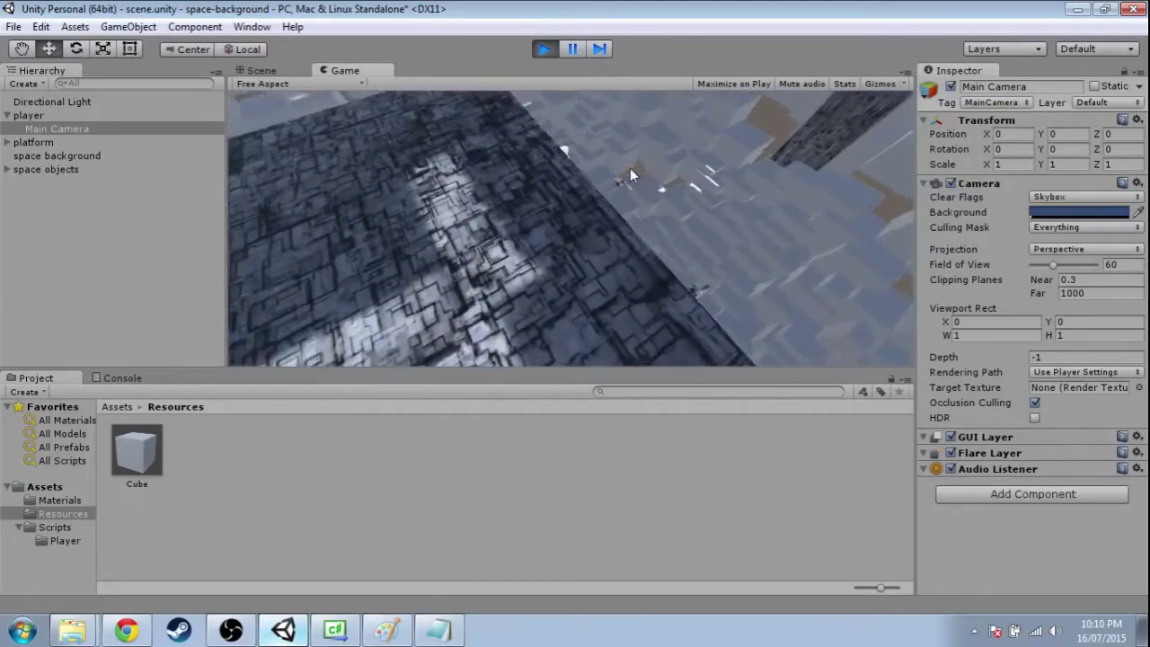
key("ctrl+p")
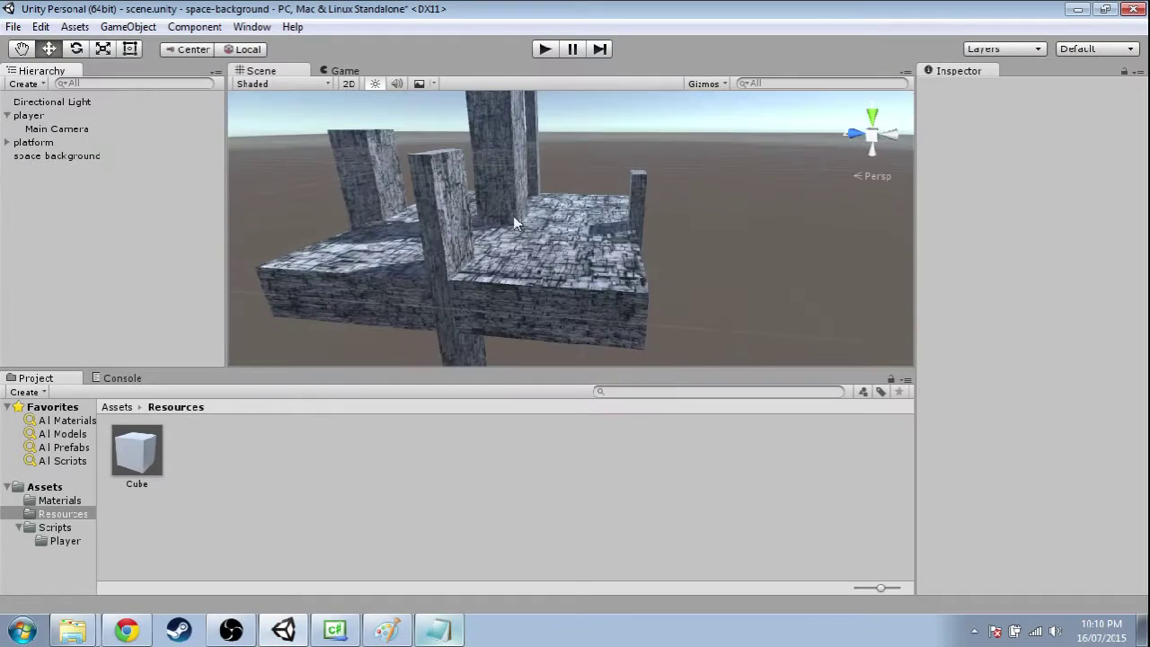
Step: Starting from the Cube prefab's layer setting, add a layer named SpaceBackground as User Layer 8
middle_click_drag(532, 282, 542, 328)
right_click_drag(606, 254, 602, 266)
middle_click_drag(602, 266, 526, 280)
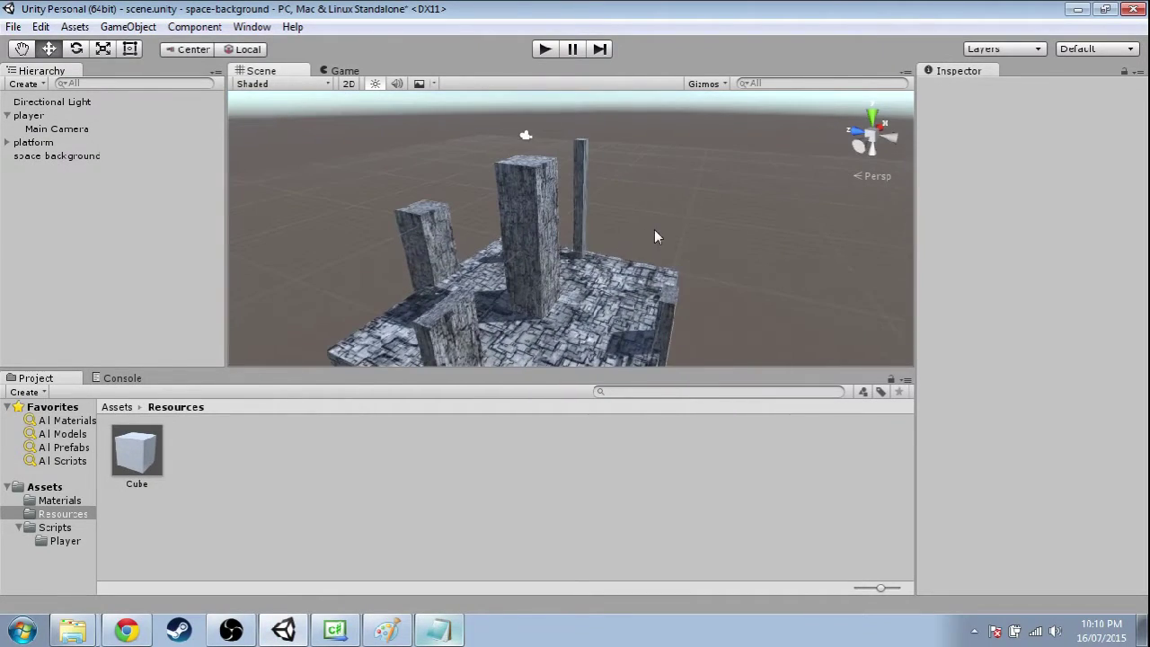
middle_click_drag(656, 229, 604, 242)
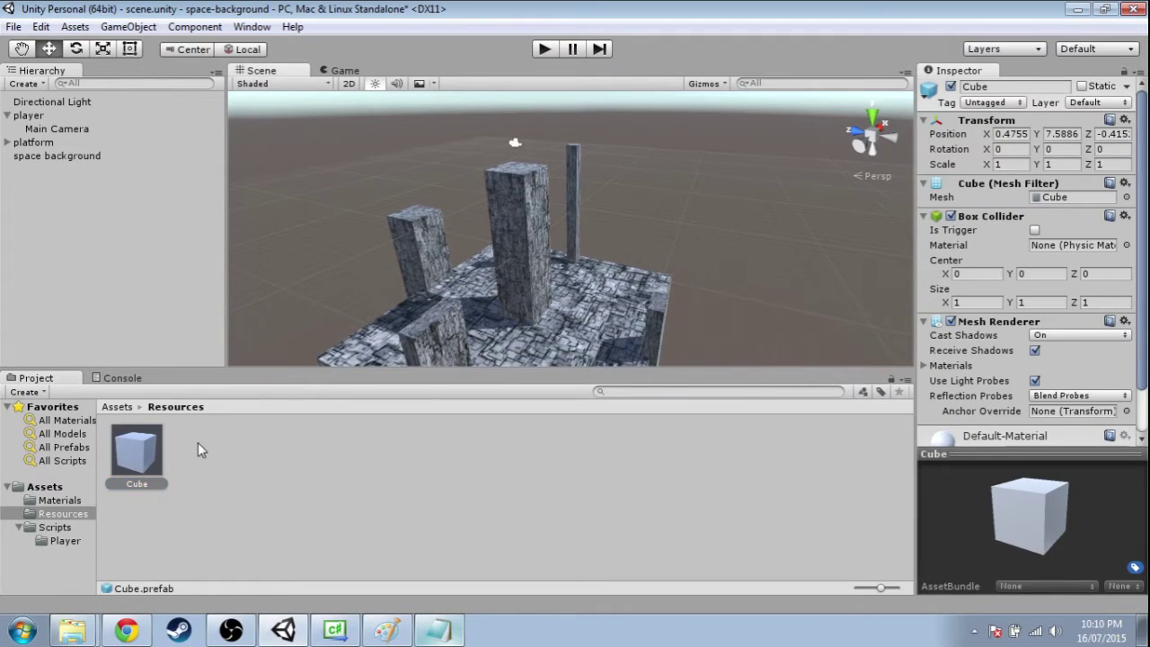
left_click(1086, 103)
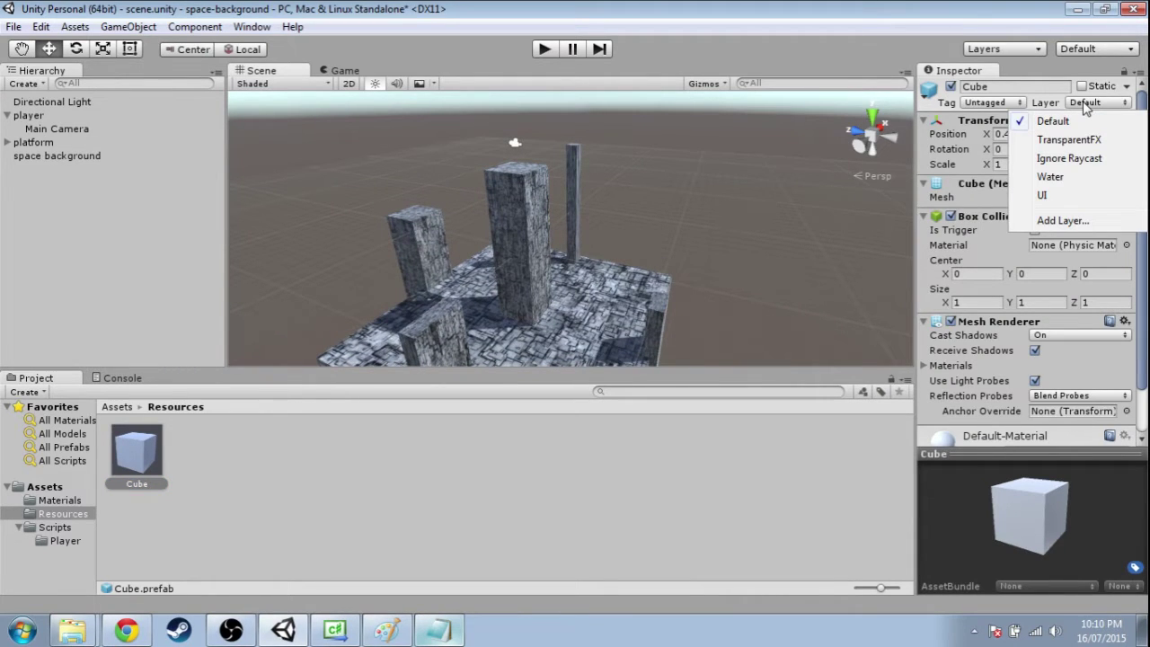
left_click(1062, 220)
left_click(1037, 298)
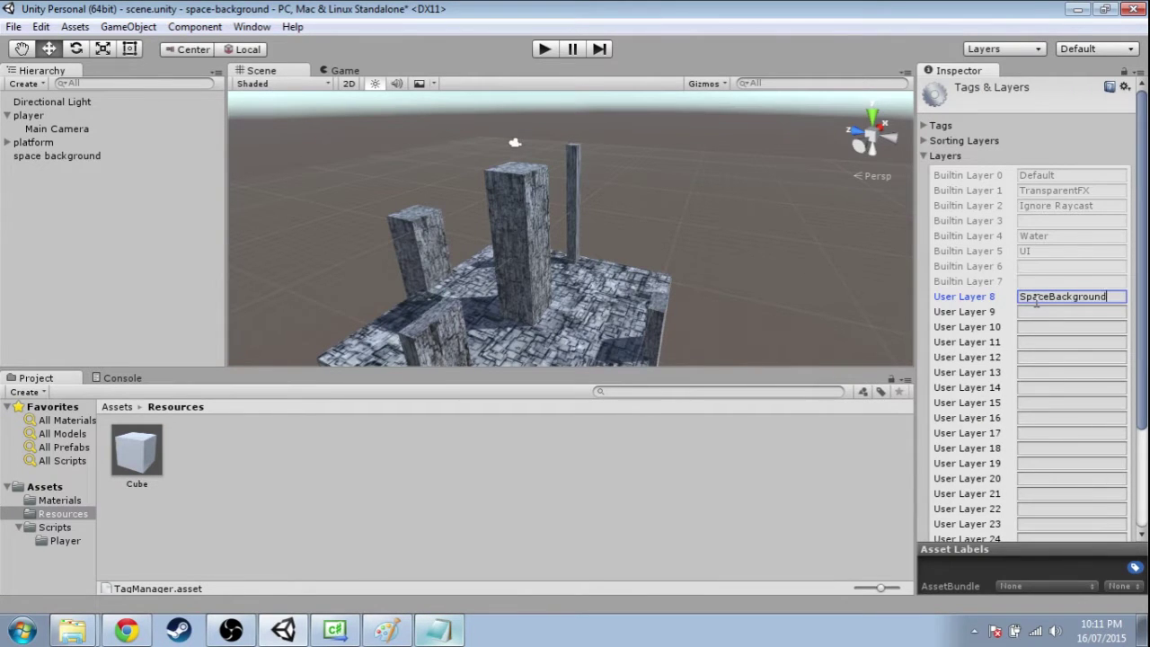
Step: Assign the Cube prefab to the SpaceBackground layer
left_click(139, 452)
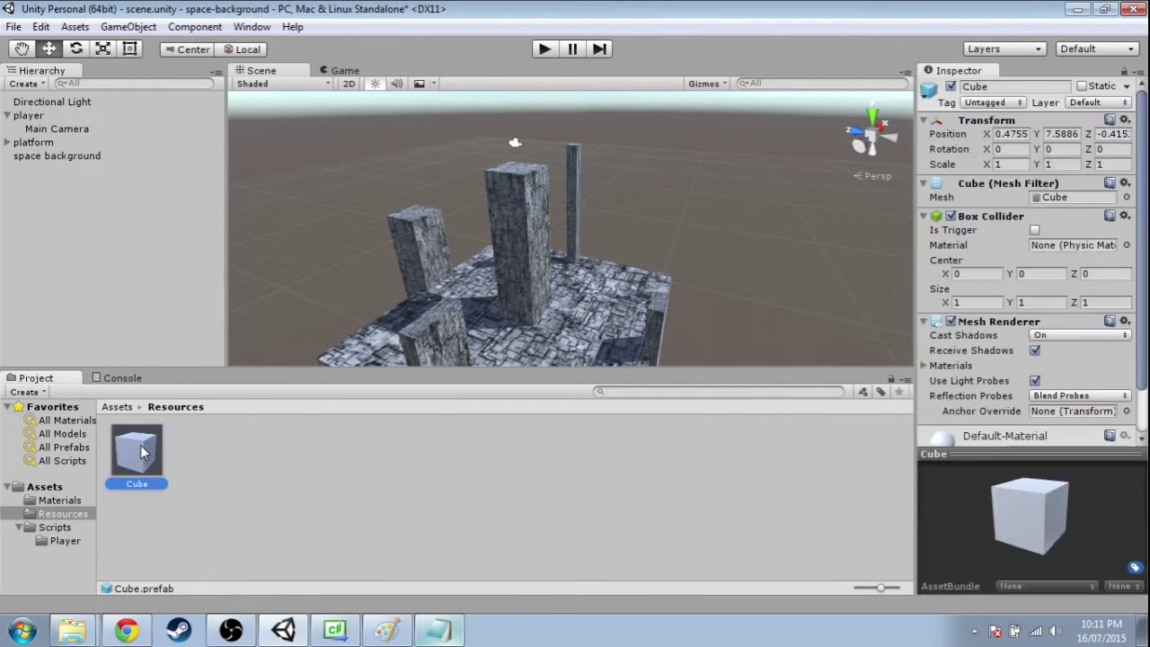
left_click(1096, 102)
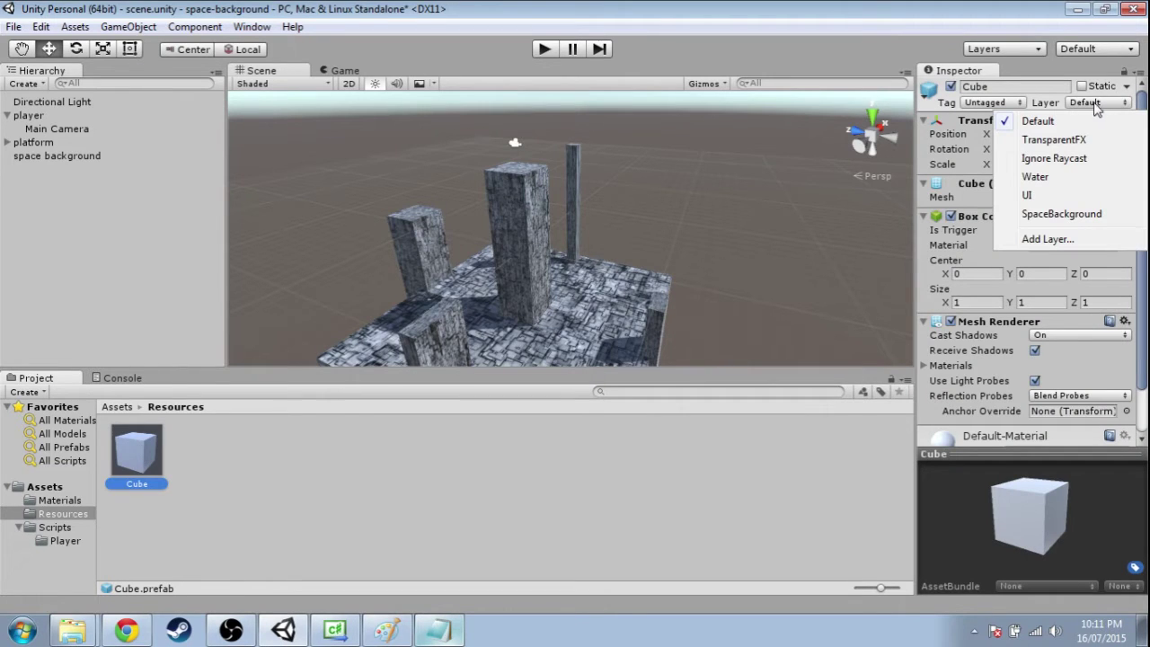
left_click(1061, 214)
Step: Create a camera named SpaceCamera at the player's location and make it a child of the player object
double_click(28, 115)
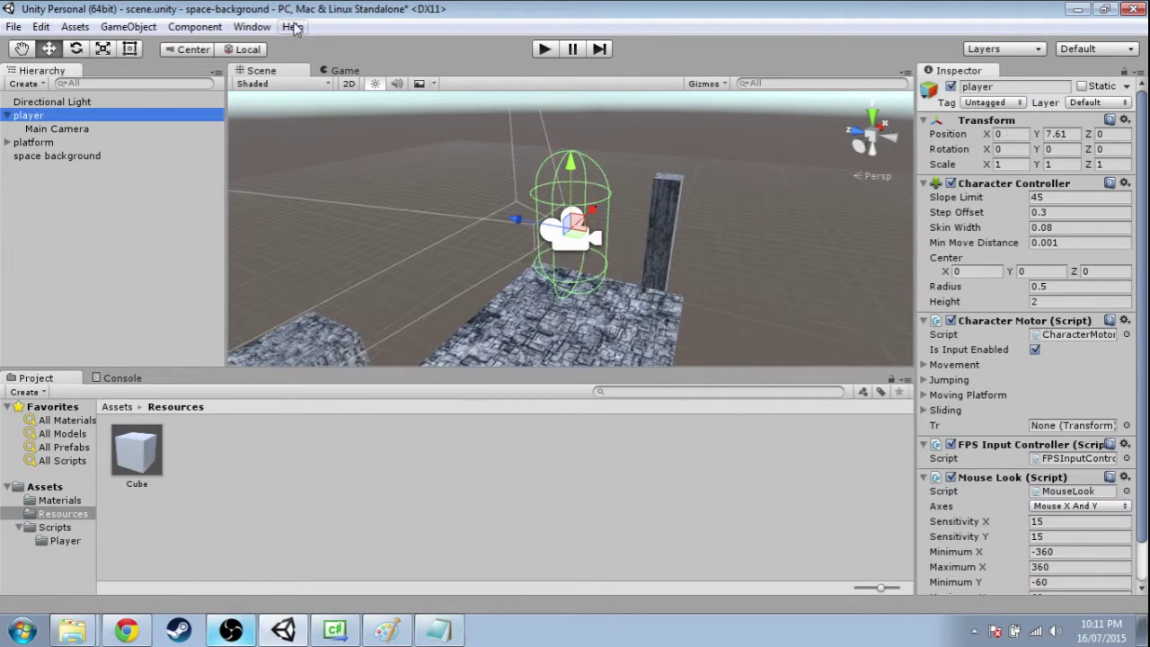
left_click(100, 27)
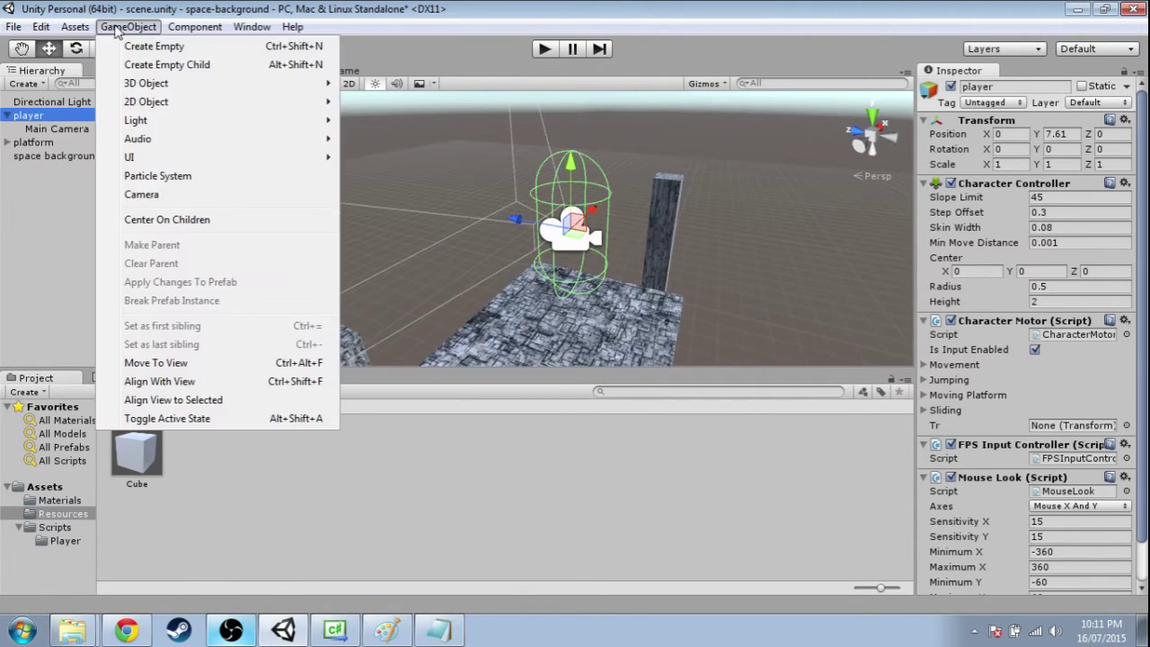
left_click(143, 193)
left_click(1027, 86)
type("SpaceCamera")
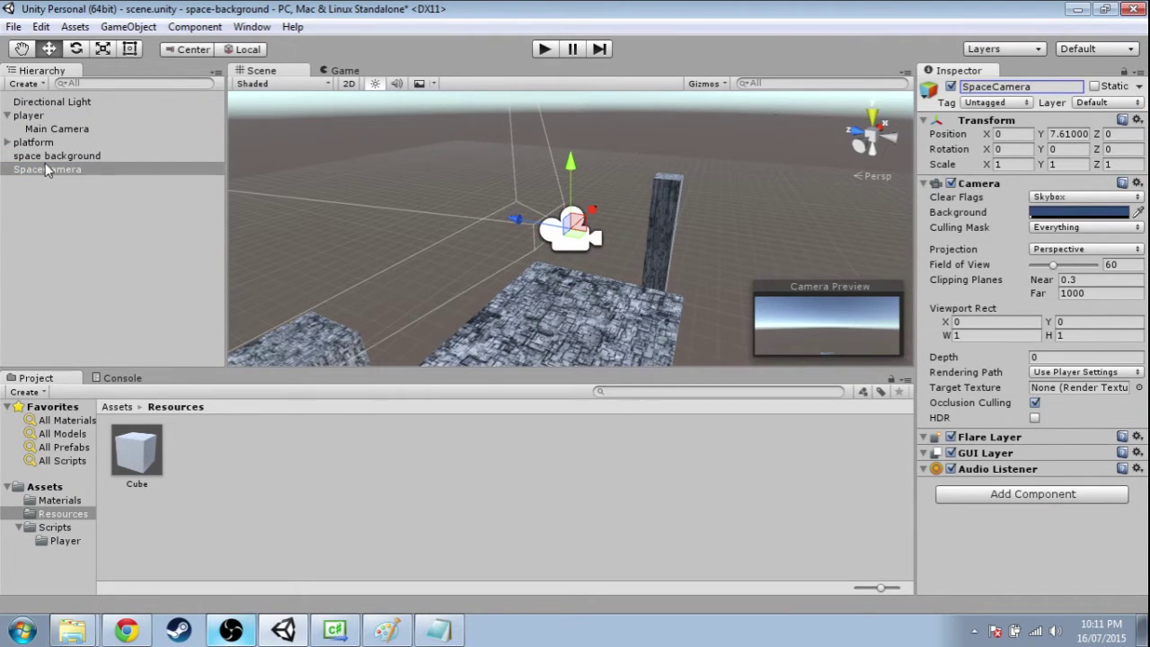
left_click_drag(45, 170, 34, 116)
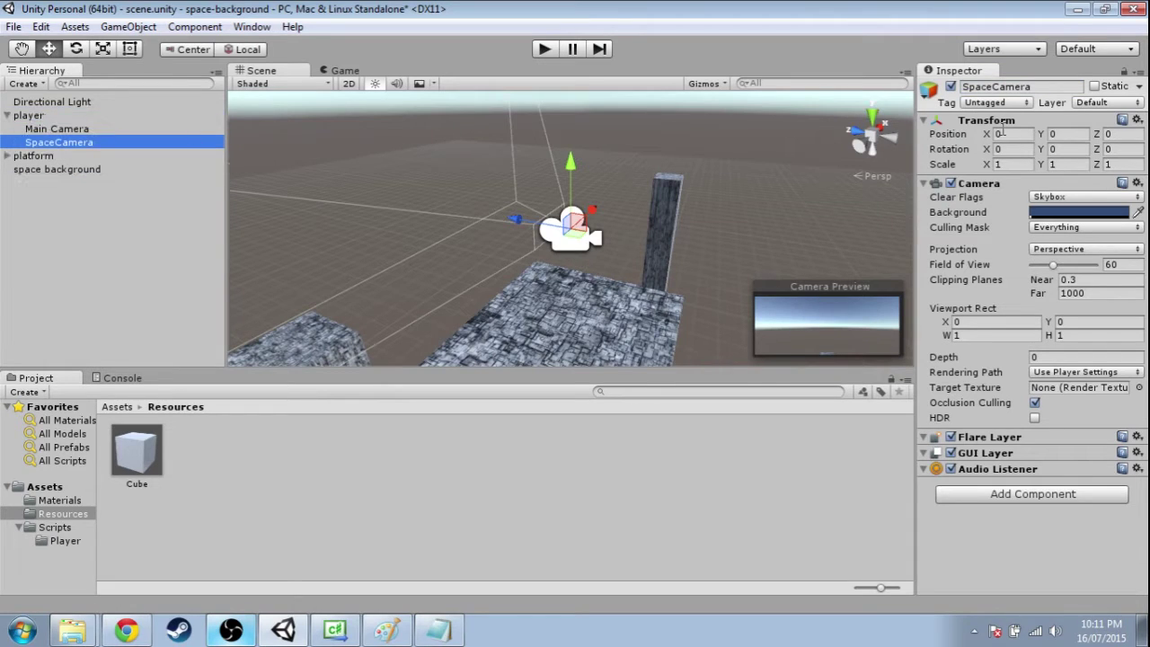
left_click(1108, 134)
left_click(1000, 134)
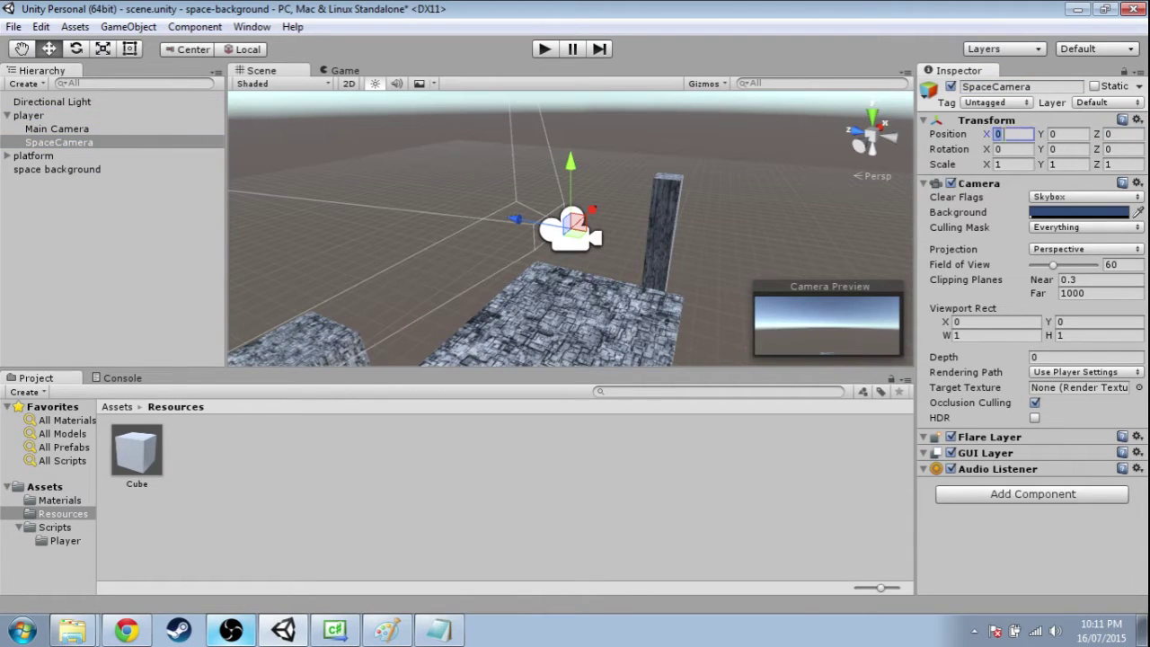
Step: Restrict SpaceCamera's culling mask to the SpaceBackground layer only
left_click(1073, 230)
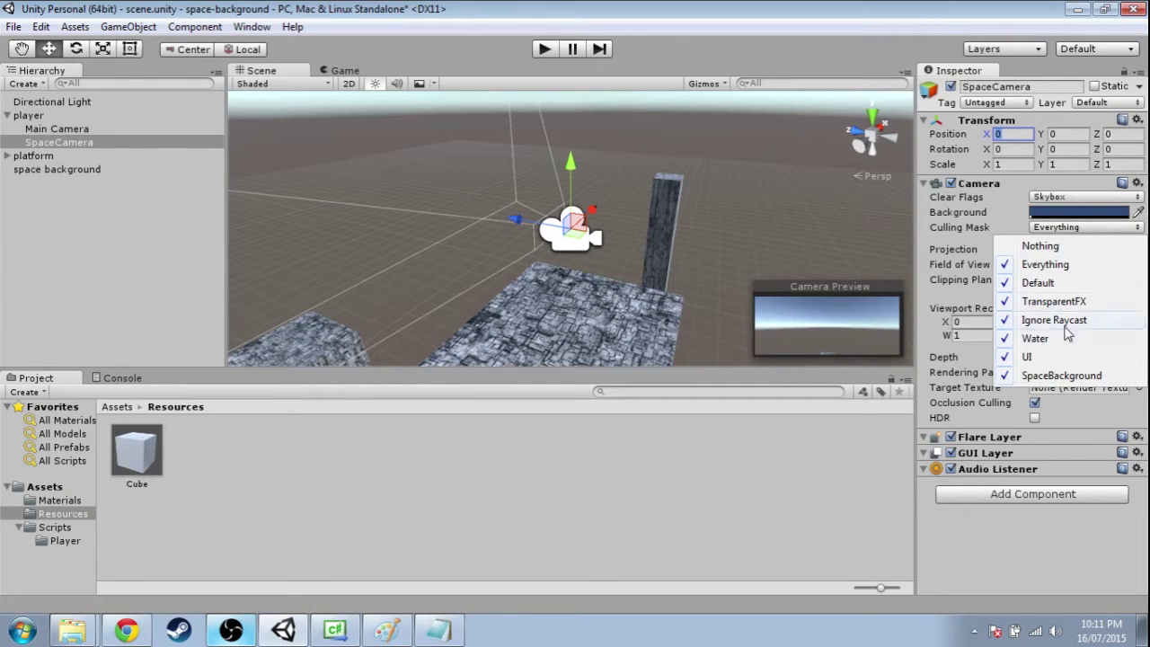
left_click(1063, 247)
left_click(1065, 230)
left_click(1062, 247)
left_click(1062, 231)
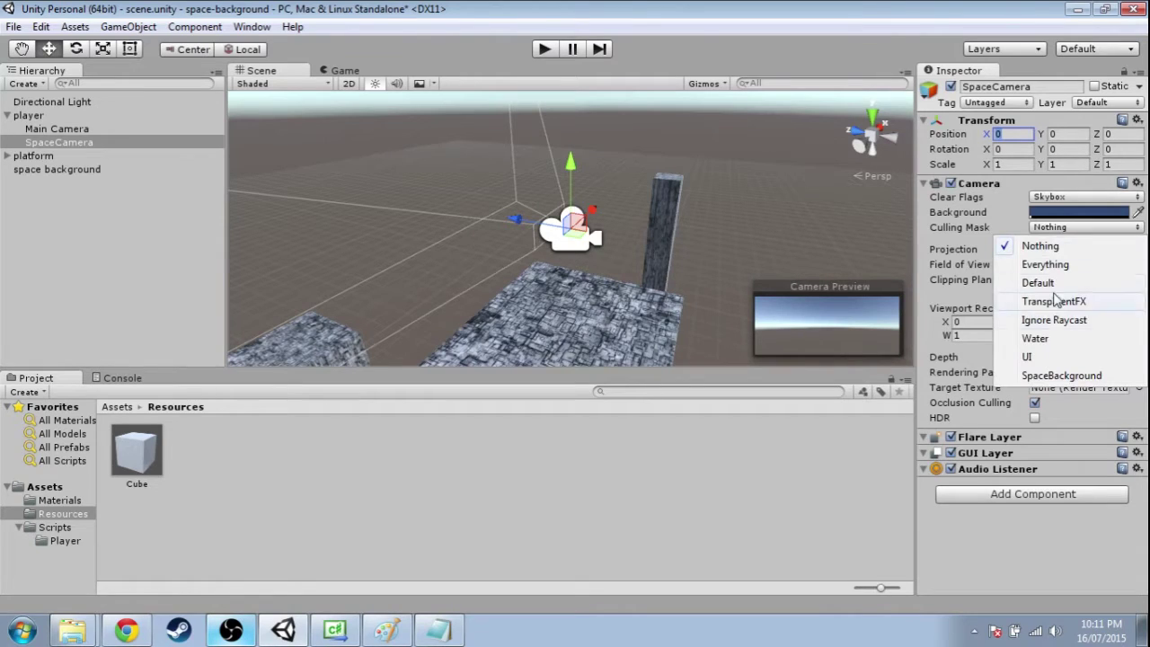
left_click(1056, 377)
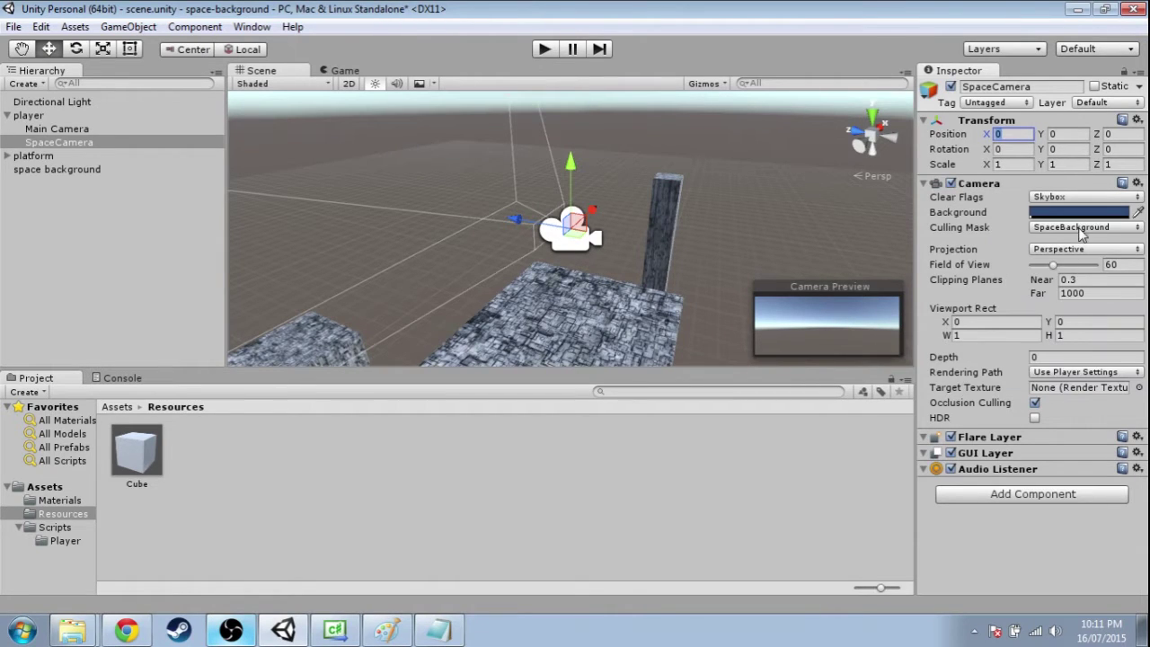
Step: Exclude the SpaceBackground layer from Main Camera's culling mask
left_click(60, 131)
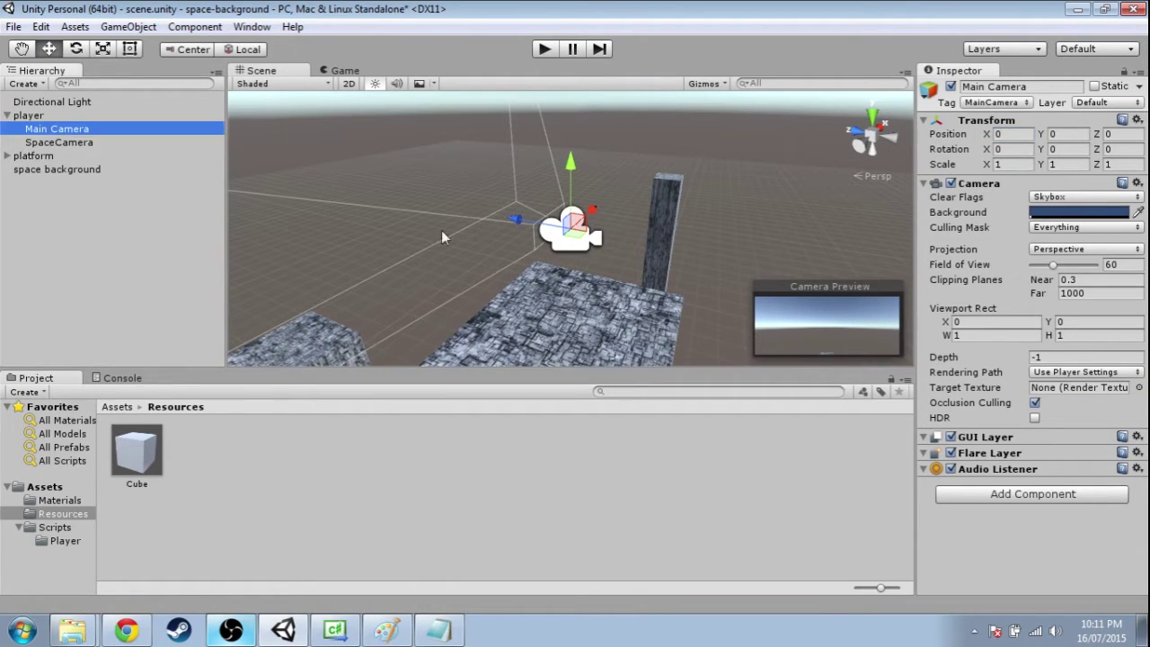
left_click(1082, 230)
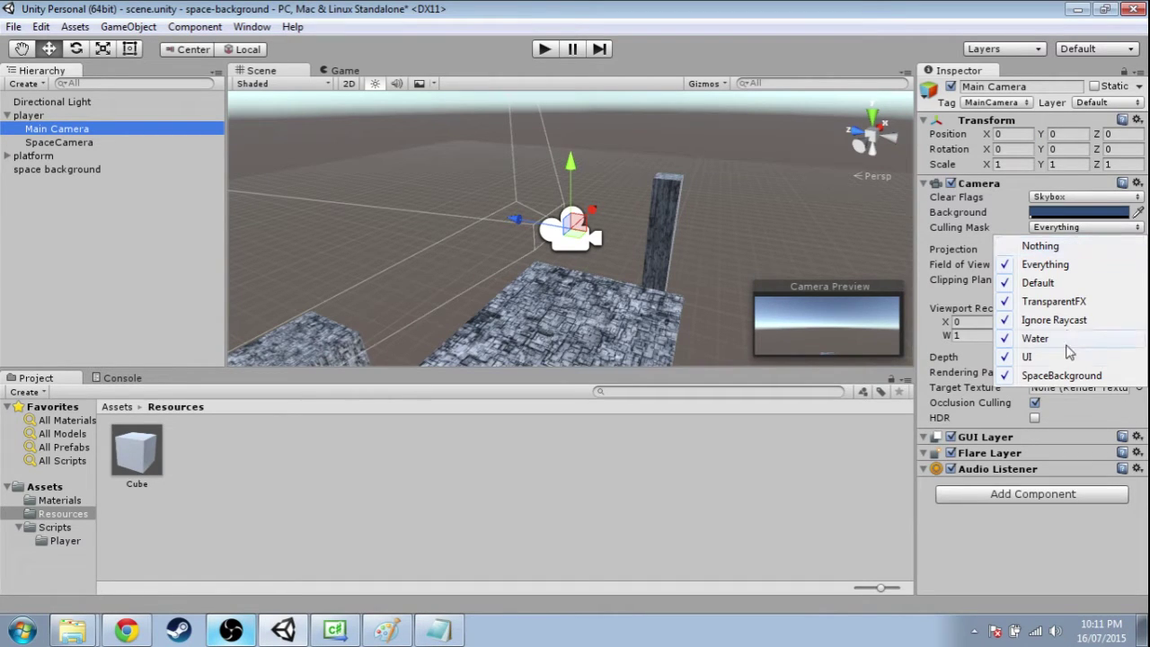
left_click(1062, 375)
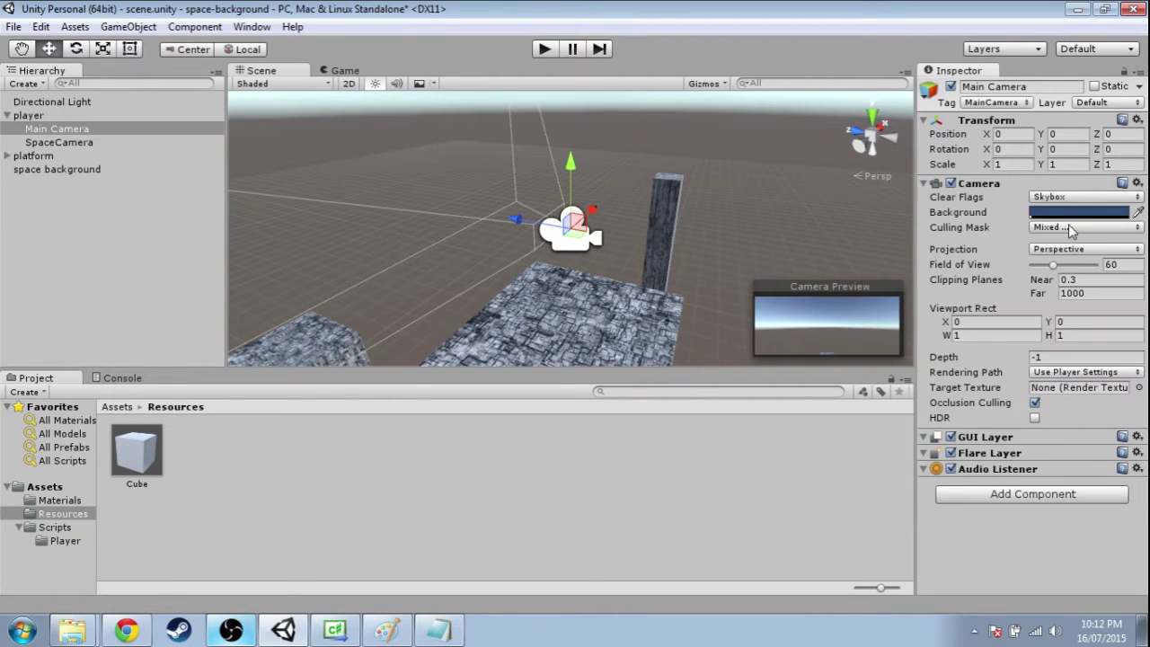
Step: Test the game with SpaceCamera's Camera component disabled, examining the space objects and Main Camera's preview while paused
left_click(99, 142)
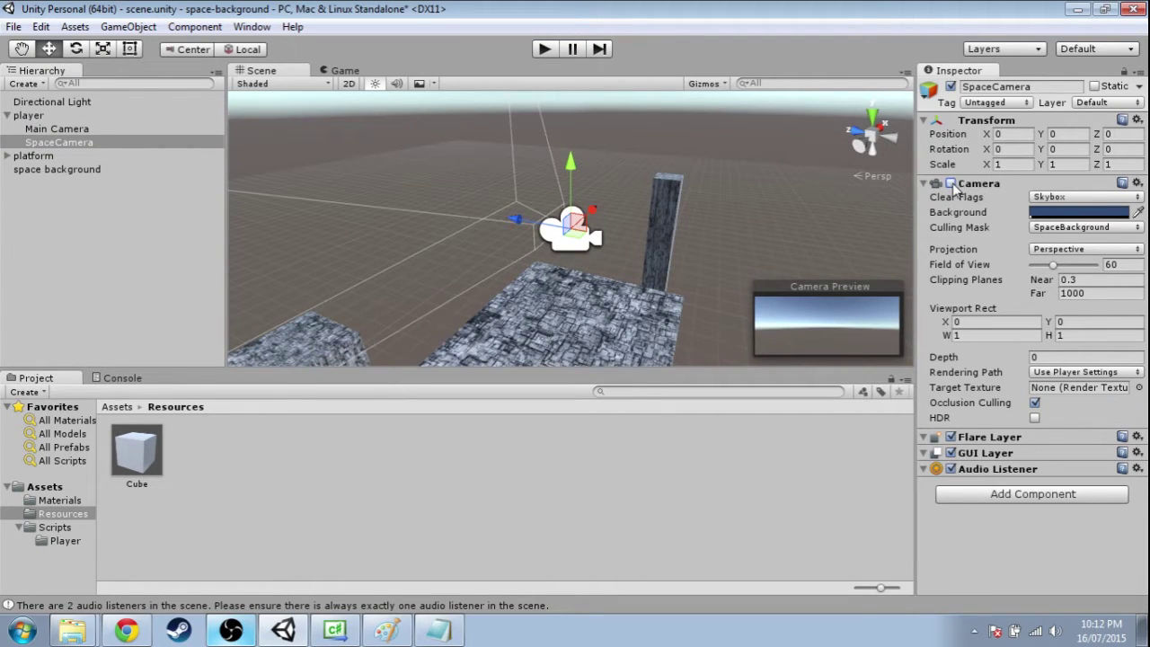
left_click(550, 51)
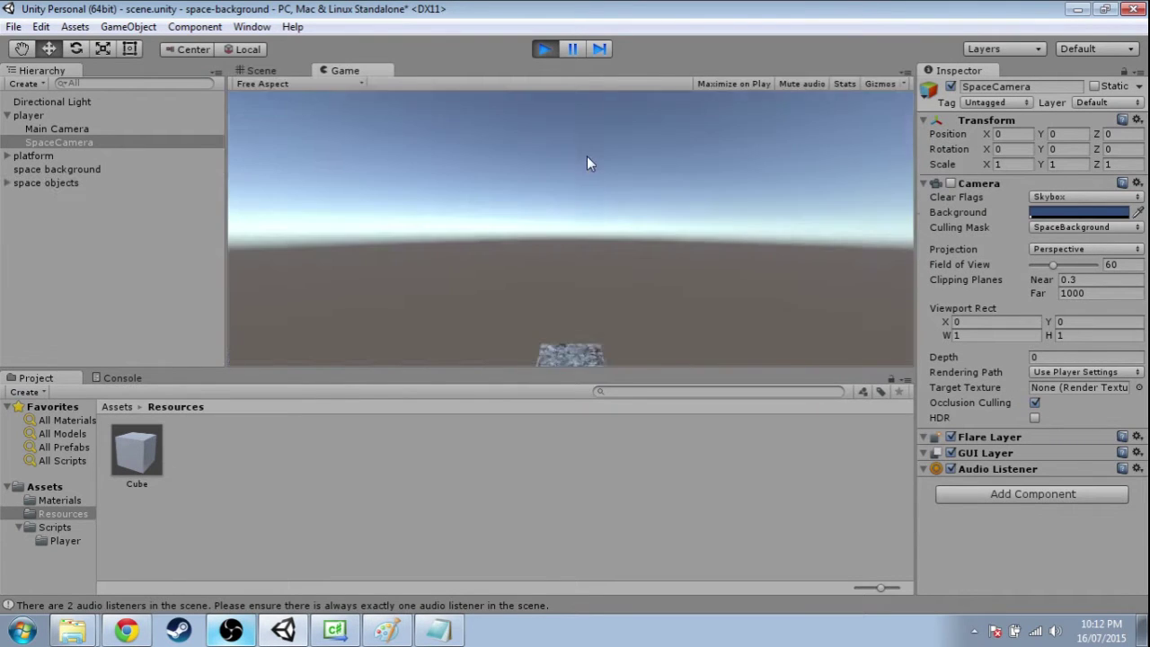
left_click(573, 48)
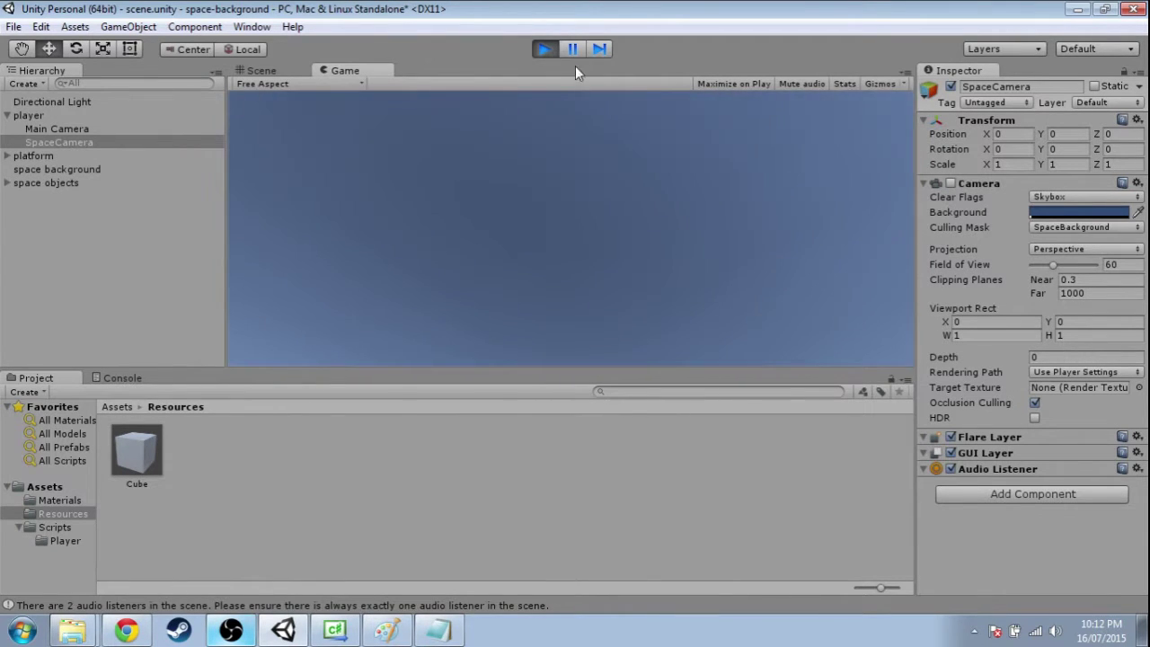
key("ctrl+1")
scroll(637, 175, "down", 6)
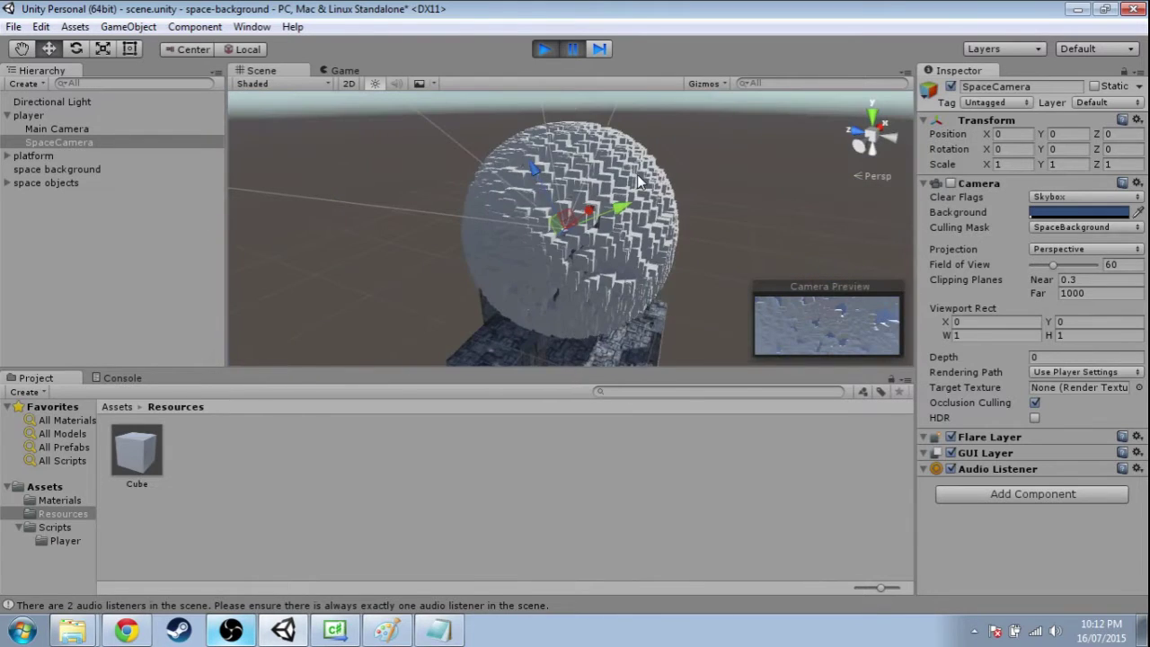
scroll(637, 175, "up", 3)
right_click_drag(637, 176, 694, 217)
left_click_drag(694, 217, 676, 231, "alt")
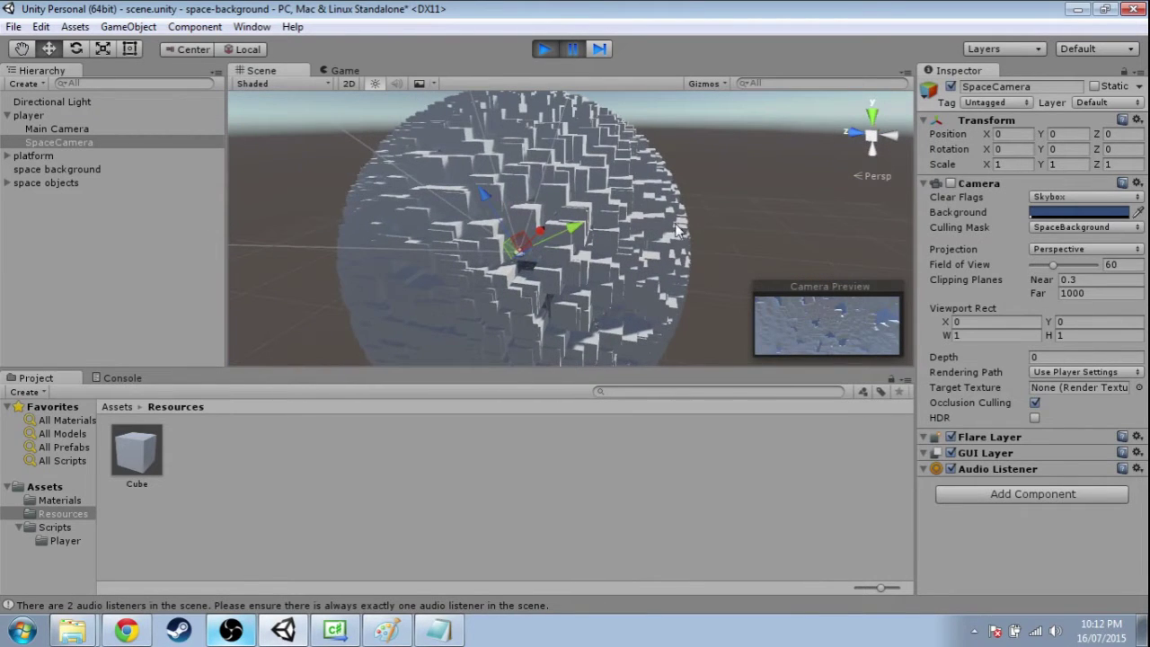
left_click(61, 129)
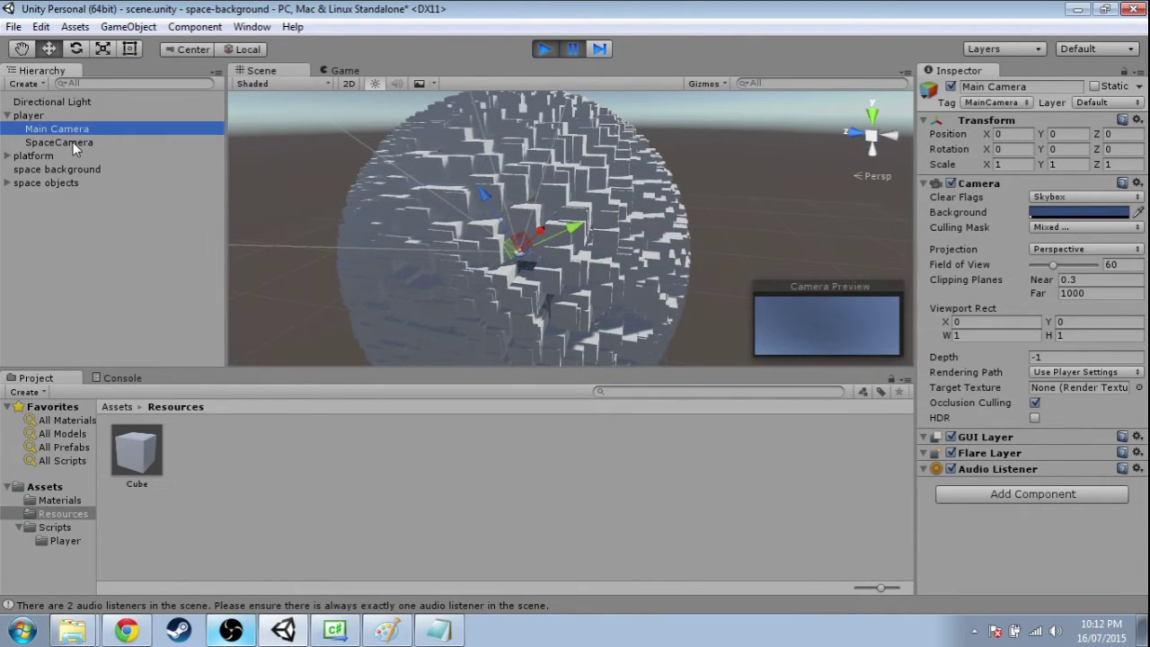
left_click(549, 50)
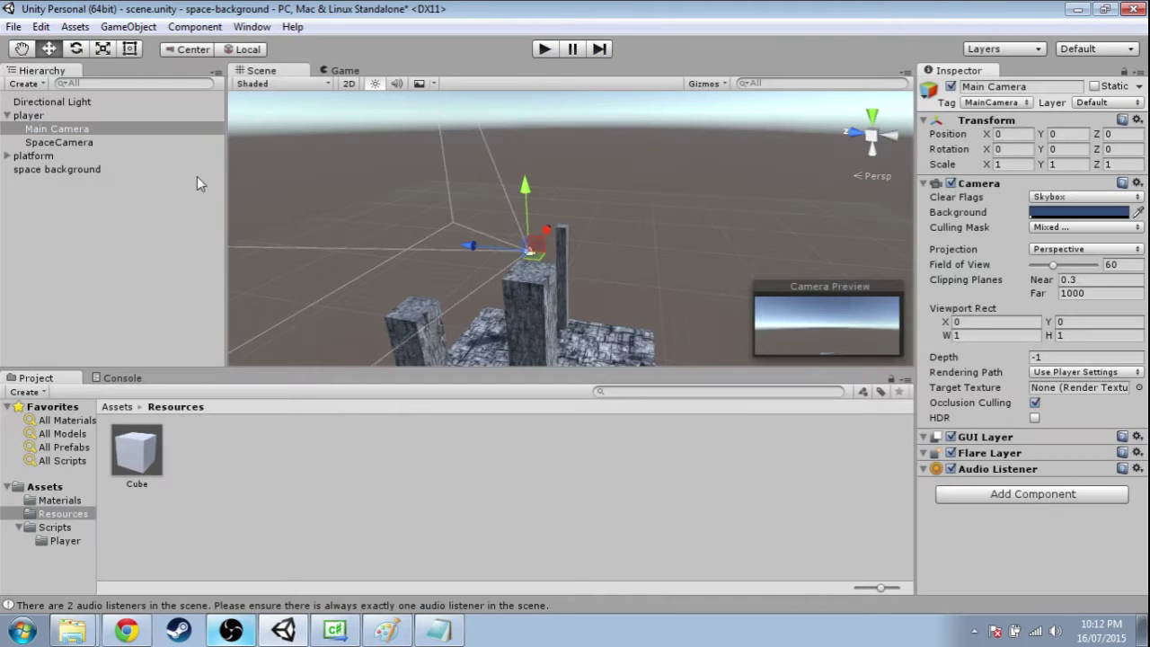
Step: Check which layers are included in the culling masks of SpaceCamera and Main Camera
middle_click_drag(541, 302, 543, 265)
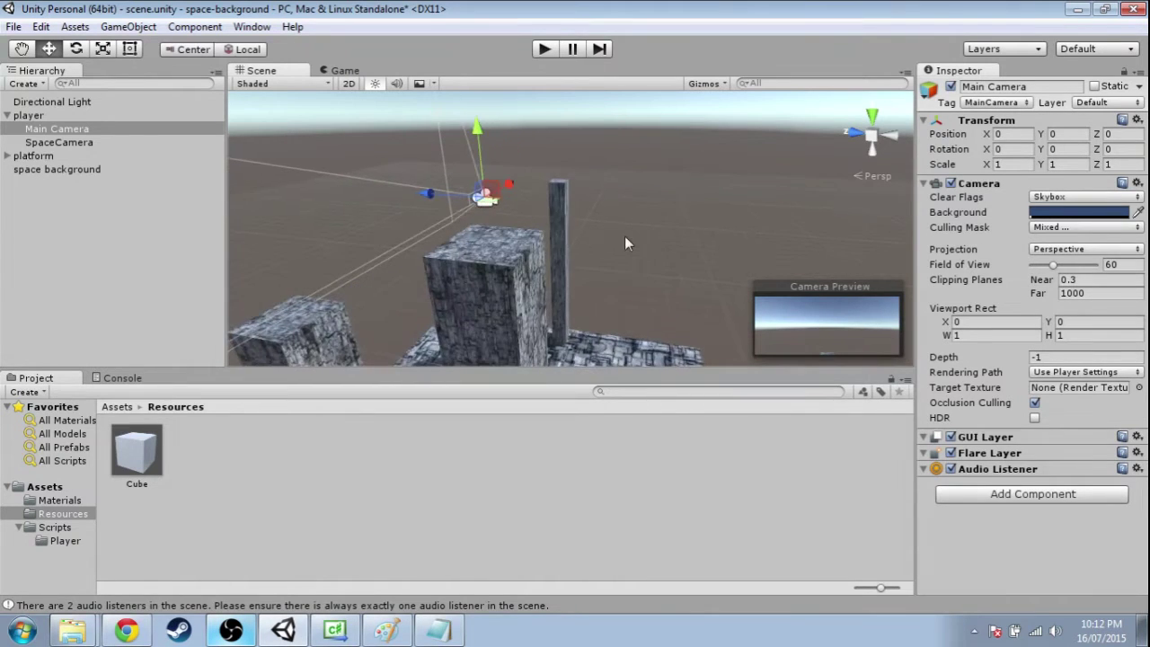
left_click(90, 142)
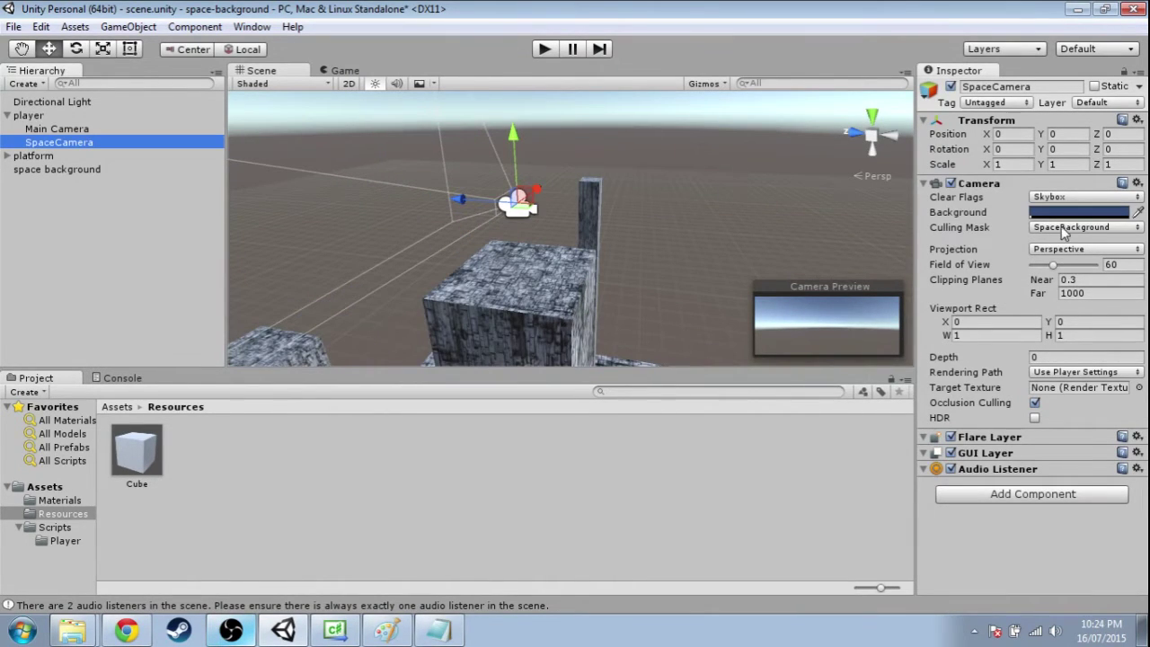
left_click(1065, 230)
left_click(795, 286)
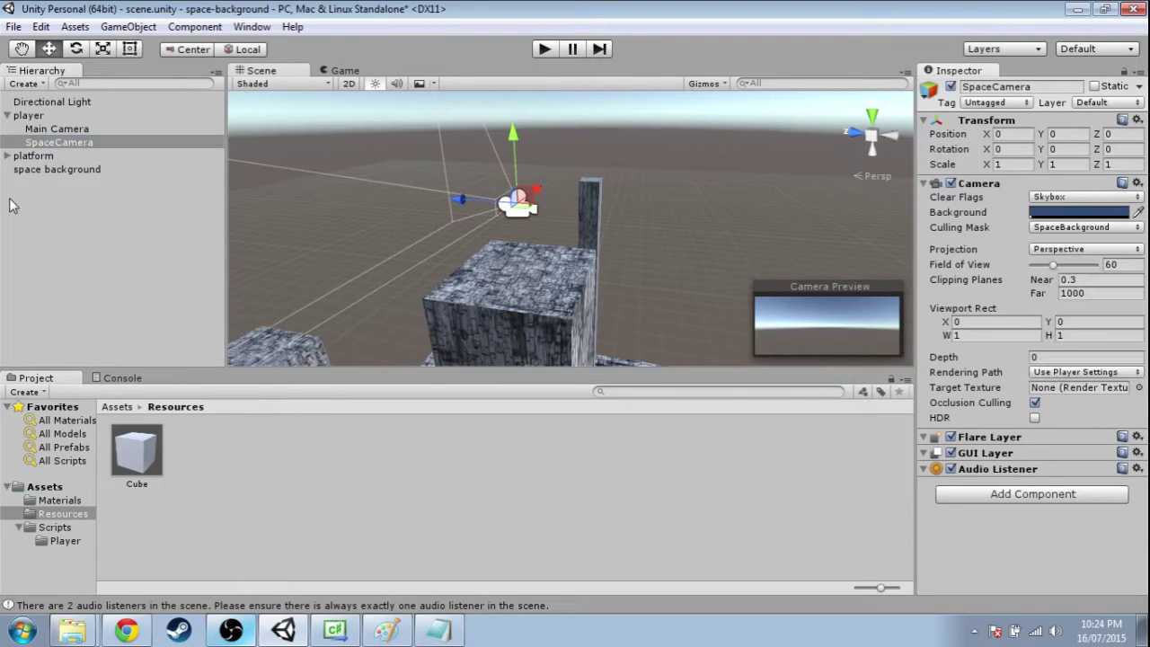
left_click(67, 129)
left_click(1077, 230)
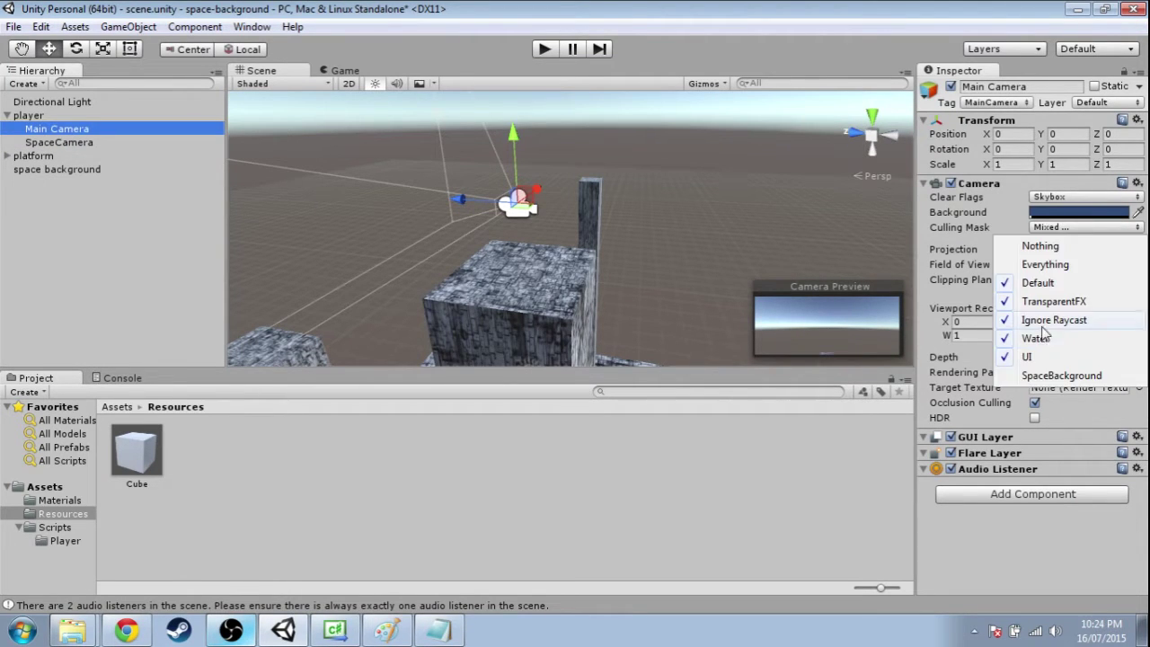
left_click(1027, 374)
Step: Set SpaceCamera's Clear Flags to Solid Color
left_click(58, 142)
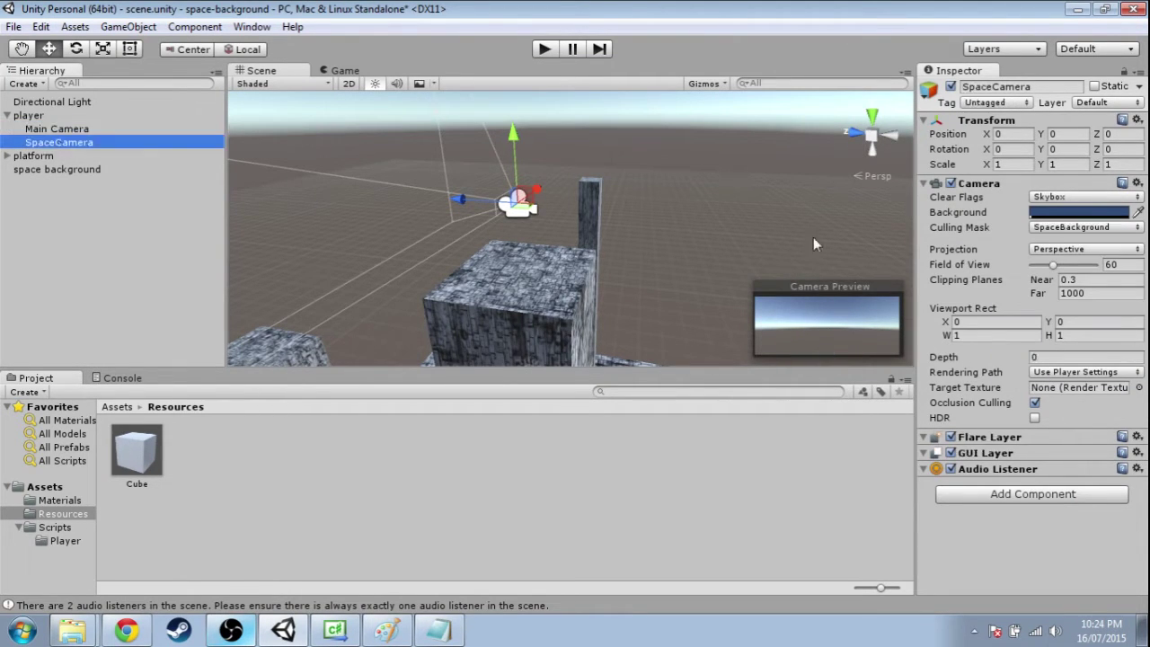
left_click(1064, 199)
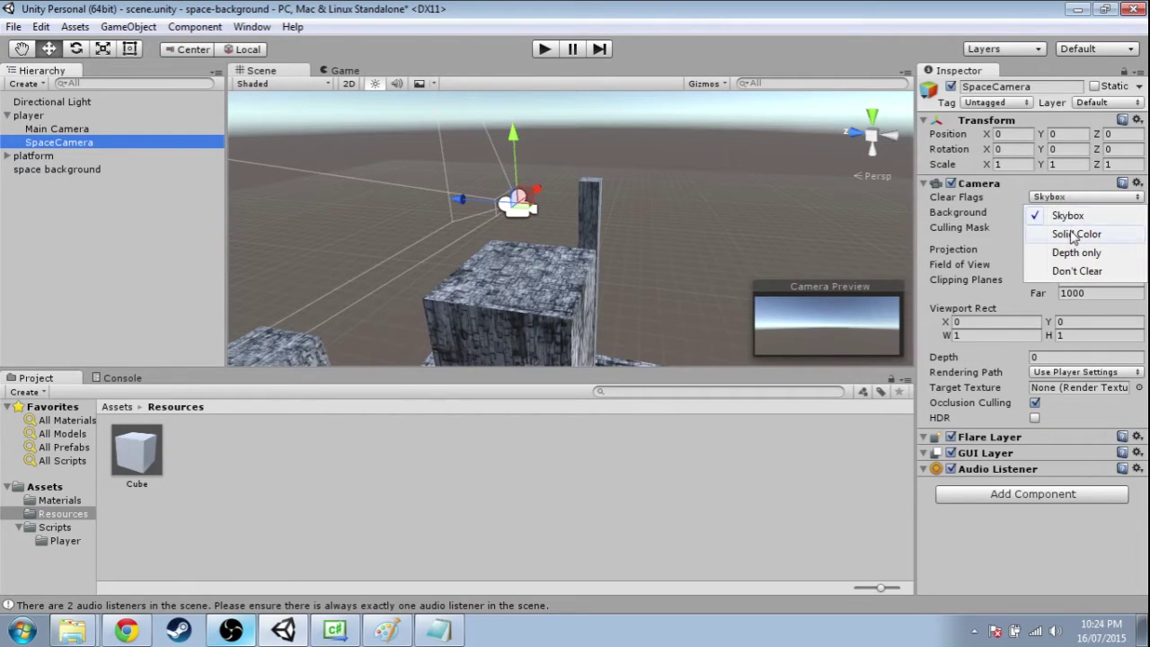
left_click(1076, 234)
left_click(1069, 199)
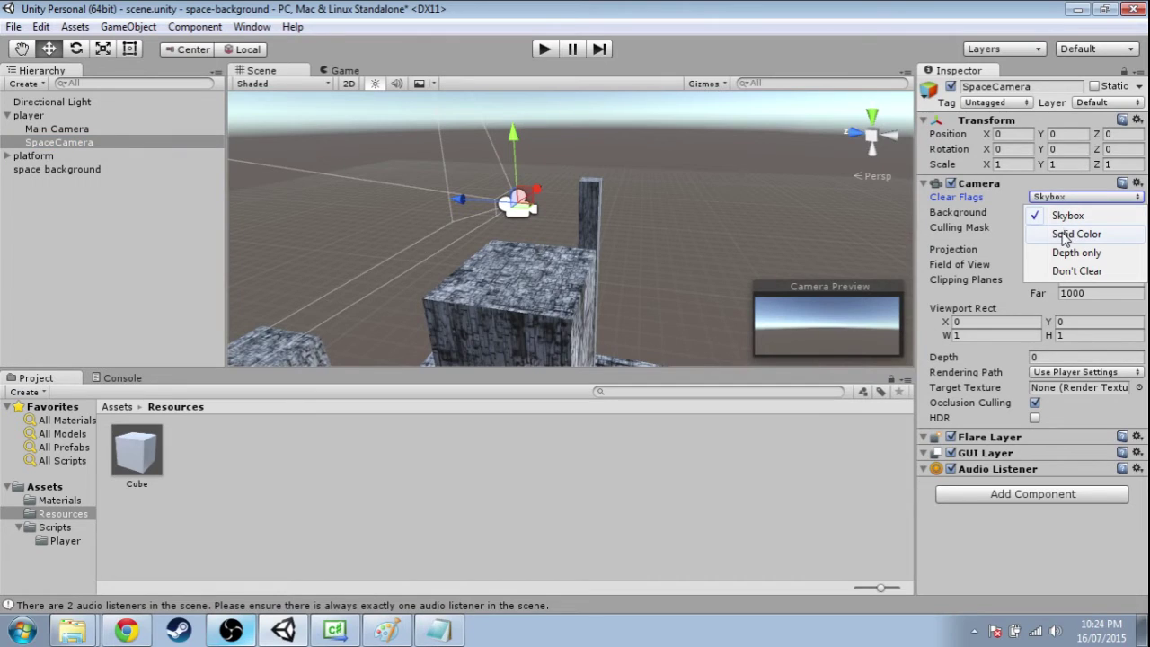
left_click(1074, 235)
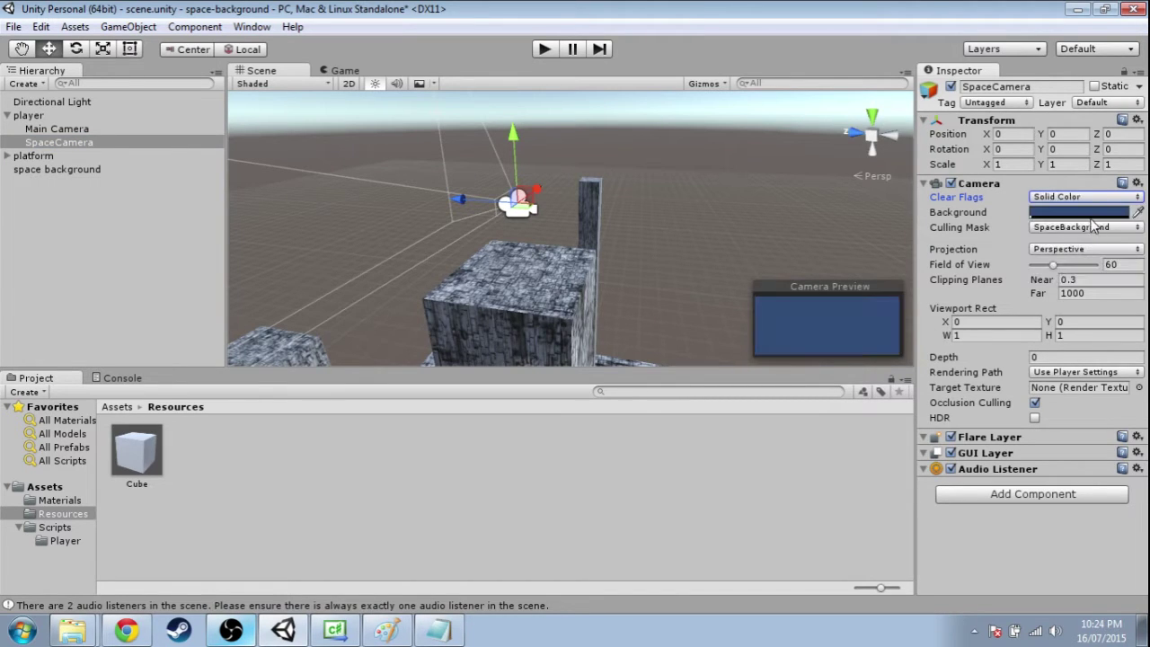
Step: Set SpaceCamera's Background color to black and run the game briefly to check how the space objects render
left_click(1088, 213)
left_click_drag(69, 131, 306, 279)
left_click(161, 10)
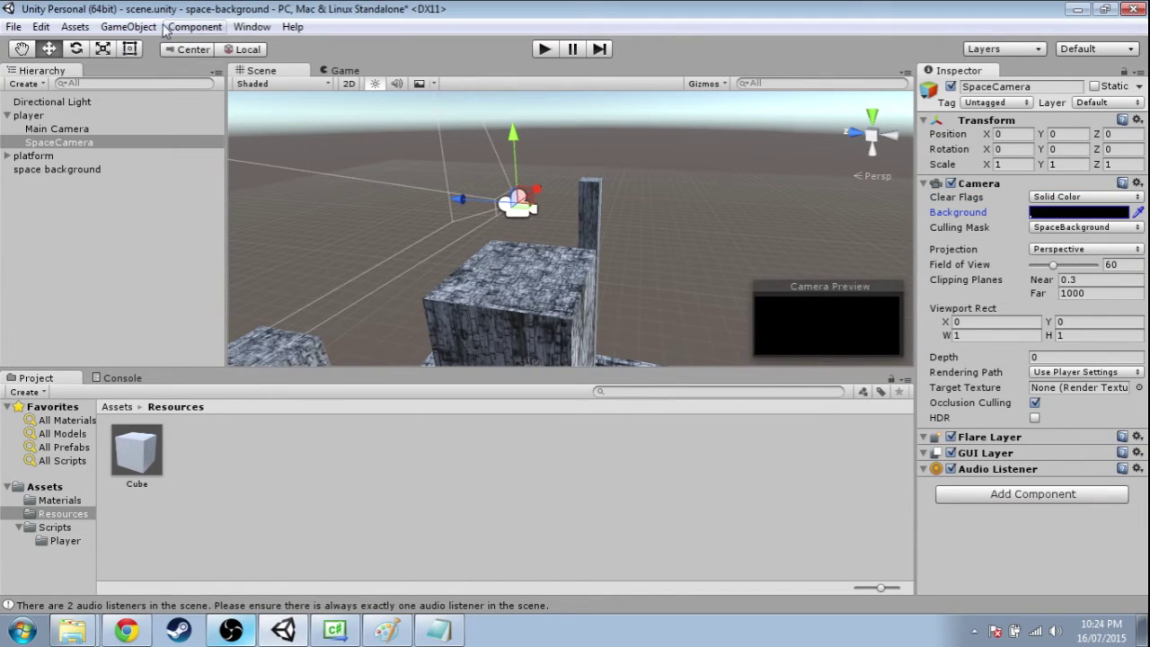
left_click(599, 48)
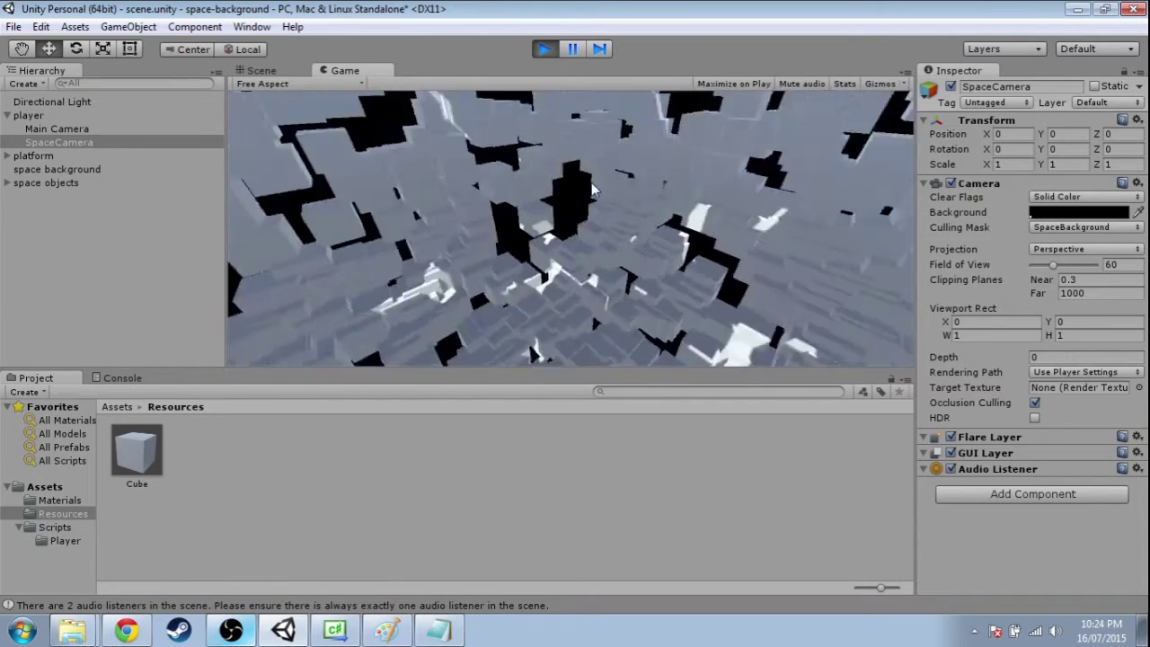
left_click(545, 48)
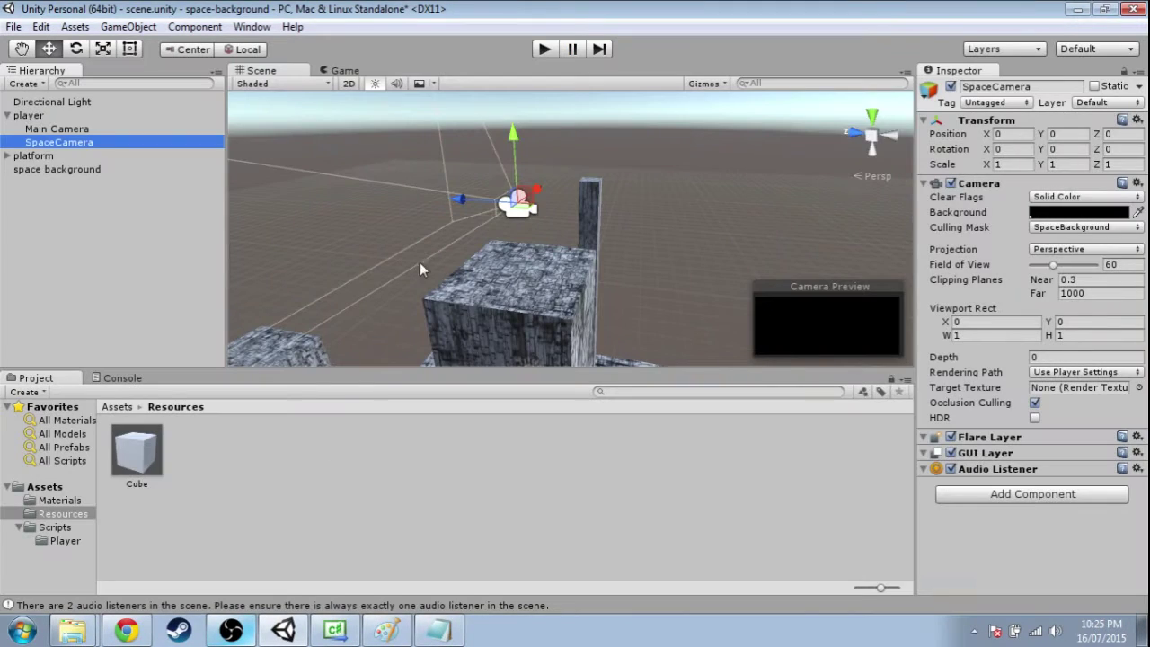
Step: Compare the Depth values of Main Camera and SpaceCamera
key("Up")
key("Down")
key("Up")
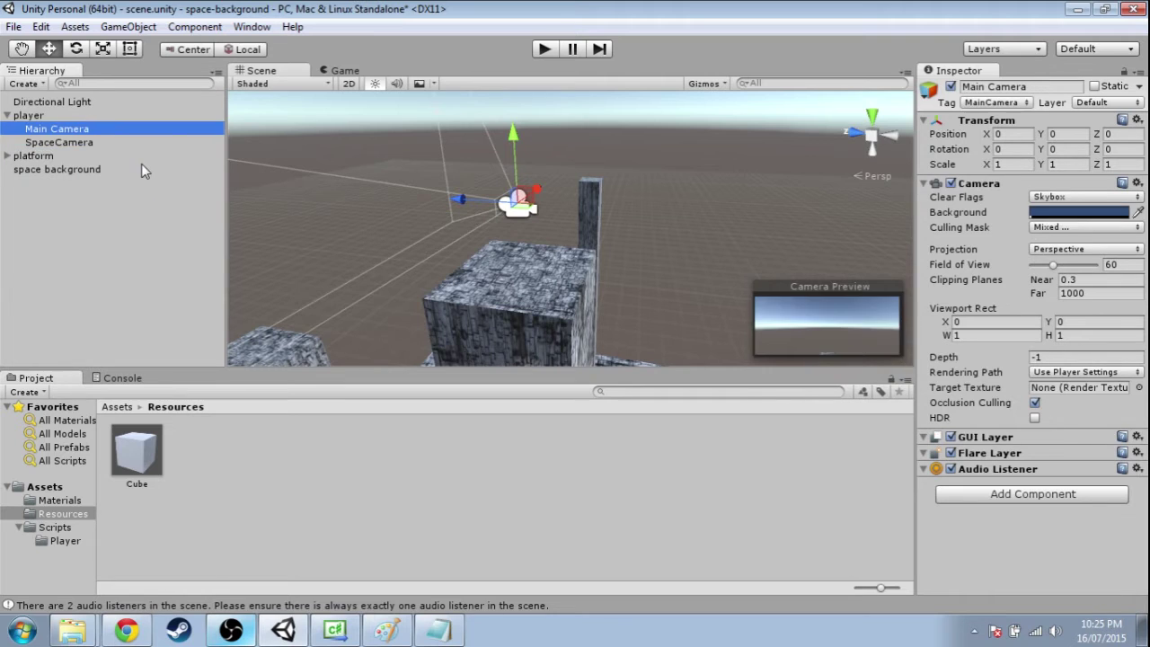
key("Down")
left_click(1071, 358)
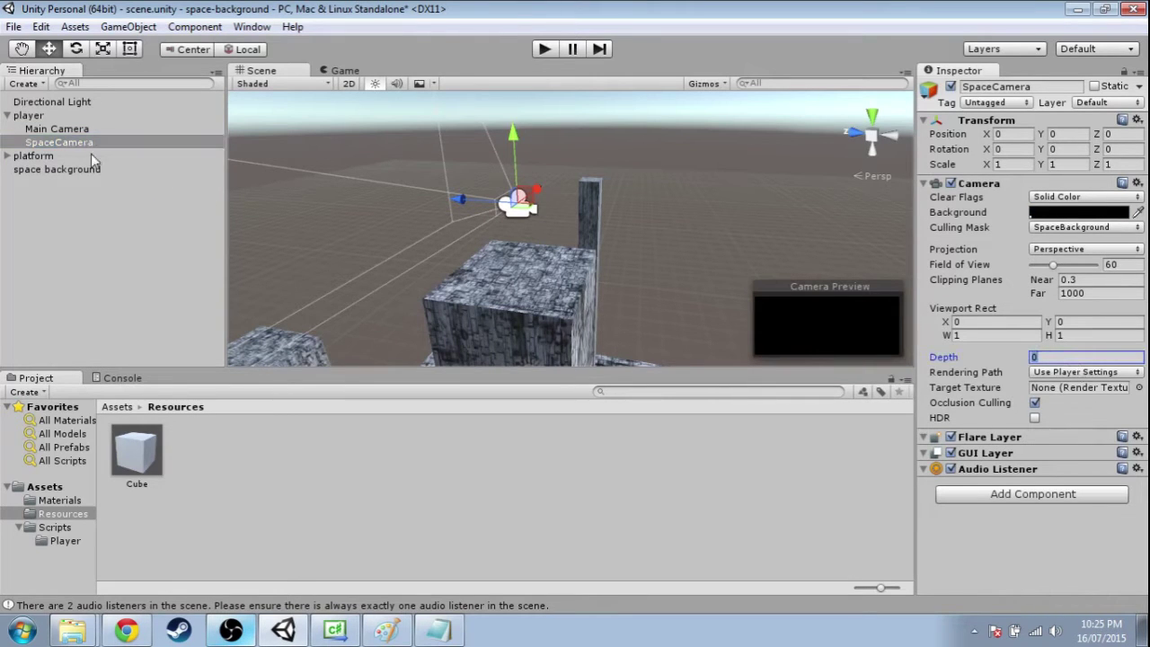
left_click(84, 129)
key("Down")
Step: Switch to Paint, draw a closed irregular white outline on the black canvas and fill it with white
left_click(382, 630)
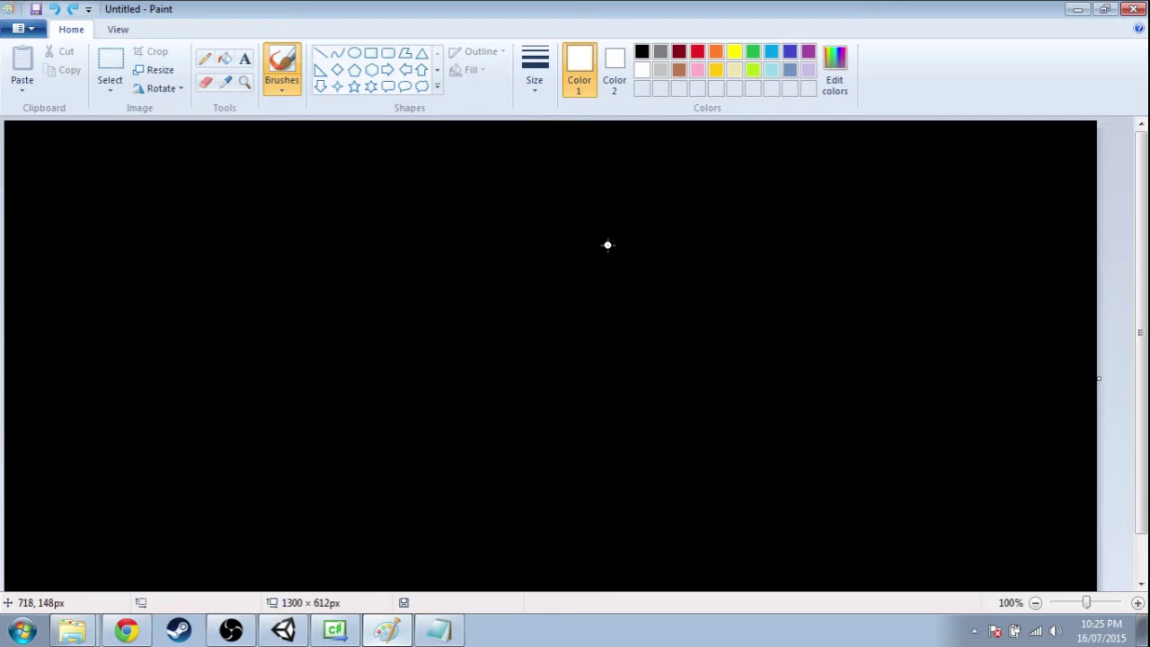
mouse_move(535, 189)
left_mouse_down()
mouse_move(192, 308)
mouse_move(460, 453)
mouse_move(778, 462)
mouse_move(747, 315)
mouse_move(509, 203)
left_mouse_up()
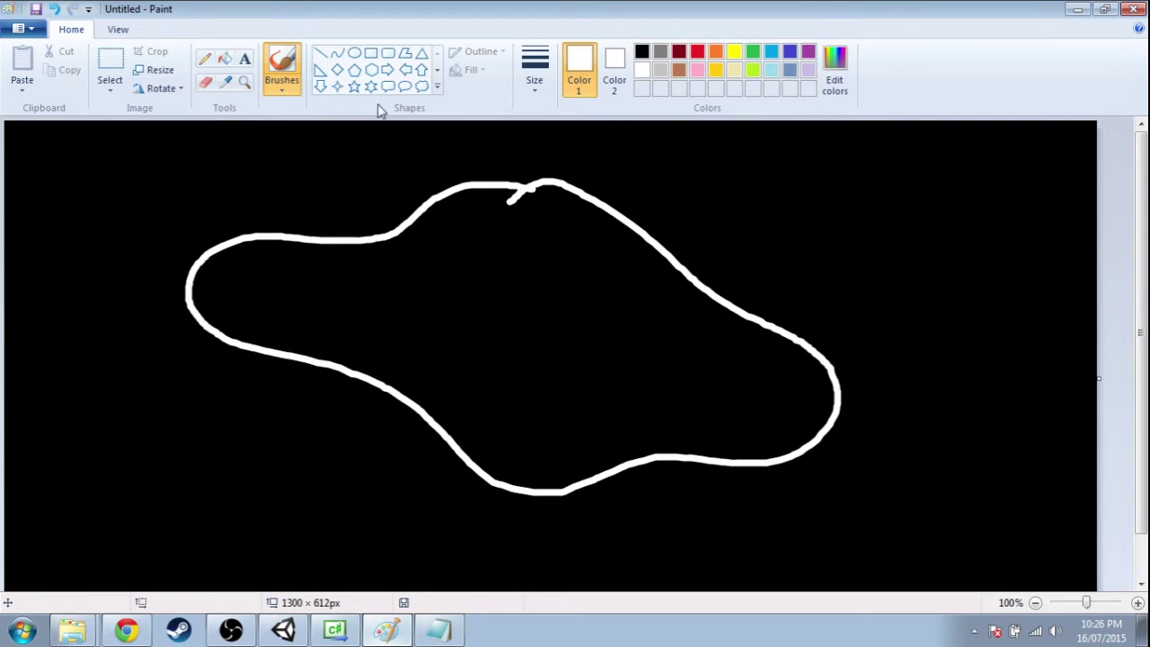
left_click(225, 59)
left_click(488, 303)
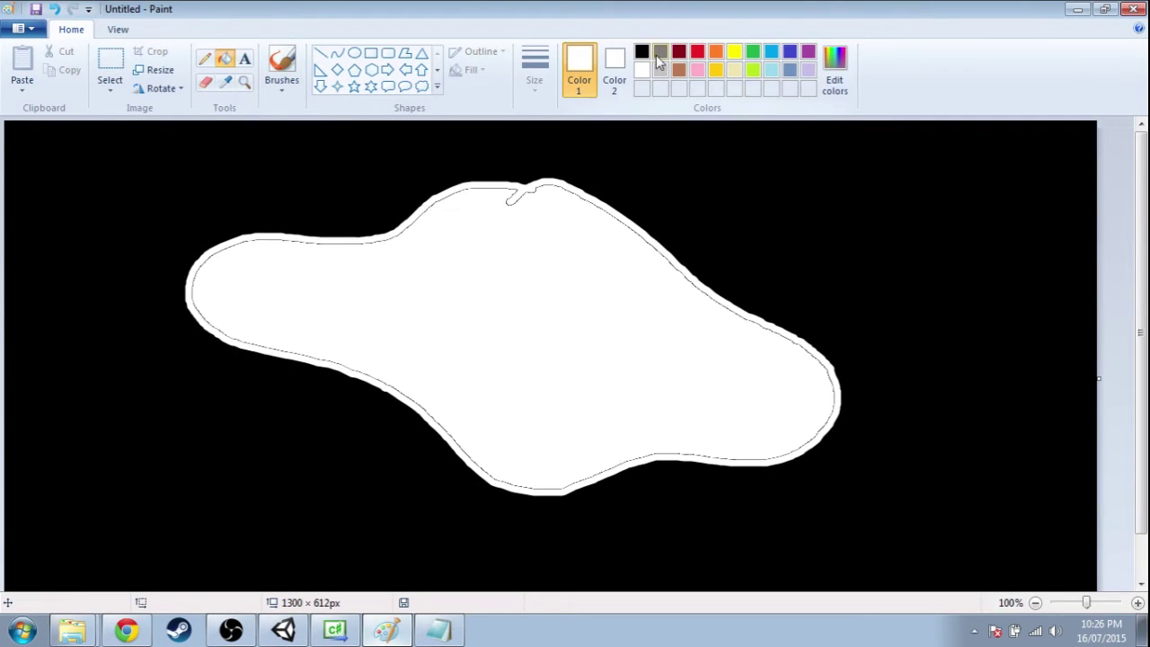
Step: Over the white shape, brush a light-blue outline of a box-shaped platform with a tall rectangular block standing on it
left_click(771, 52)
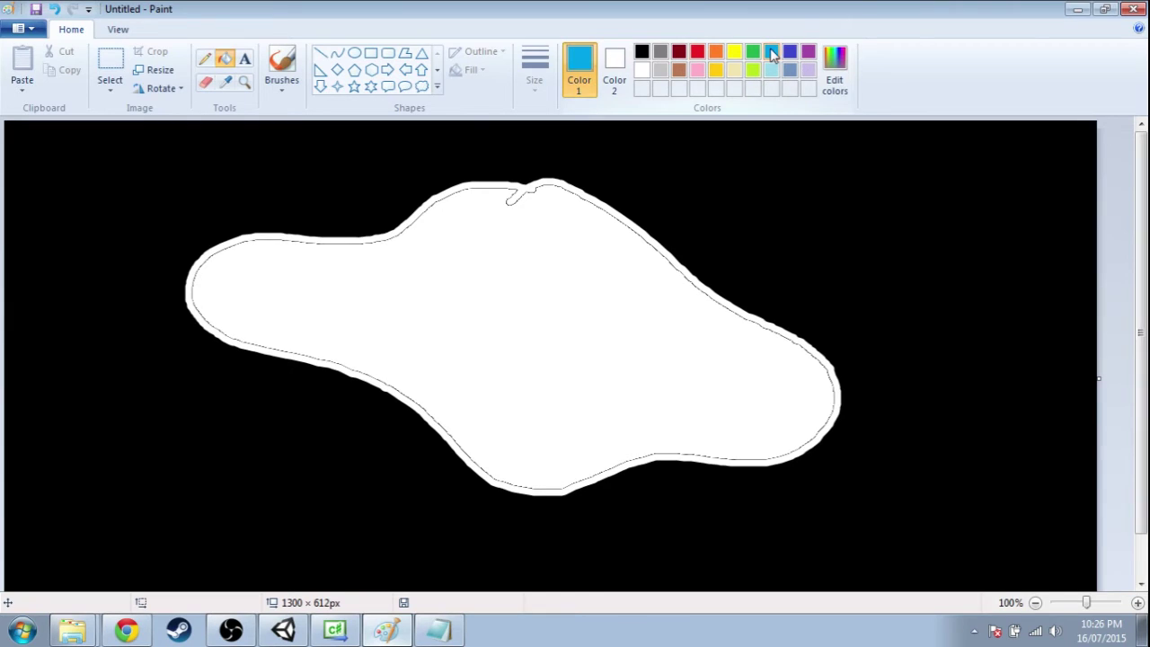
left_click(282, 61)
mouse_move(310, 440)
left_mouse_down()
mouse_move(450, 342)
mouse_move(726, 351)
mouse_move(596, 468)
mouse_move(327, 459)
mouse_move(310, 440)
left_mouse_up()
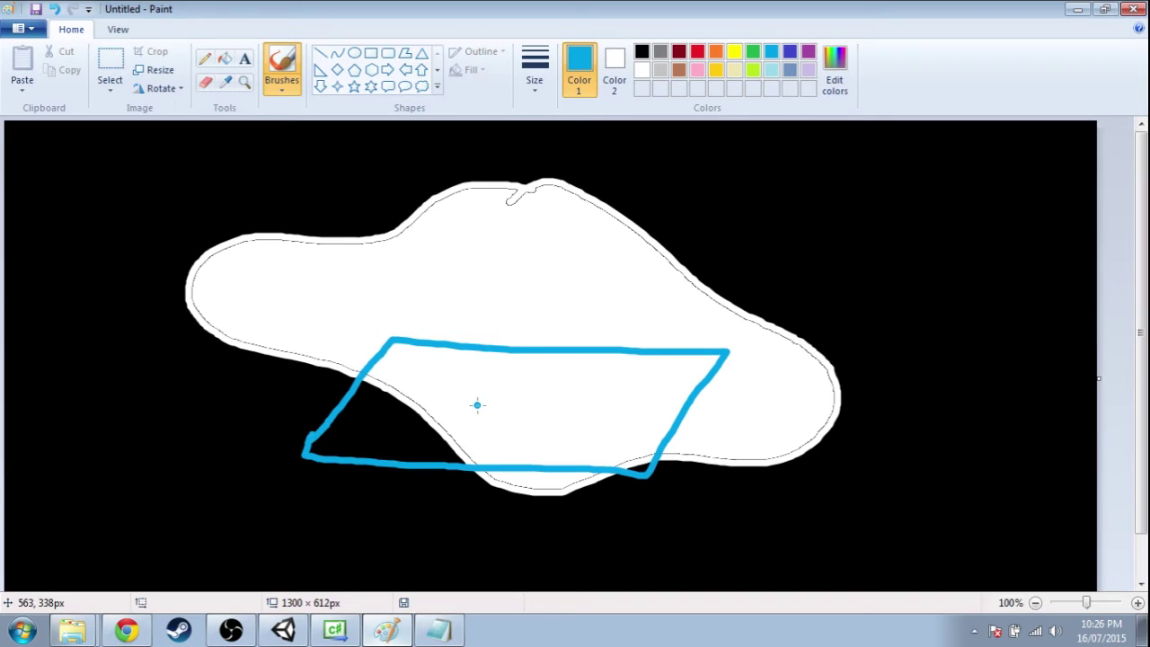
mouse_move(478, 405)
left_mouse_down()
mouse_move(483, 273)
mouse_move(543, 279)
mouse_move(540, 405)
mouse_move(488, 303)
left_mouse_up()
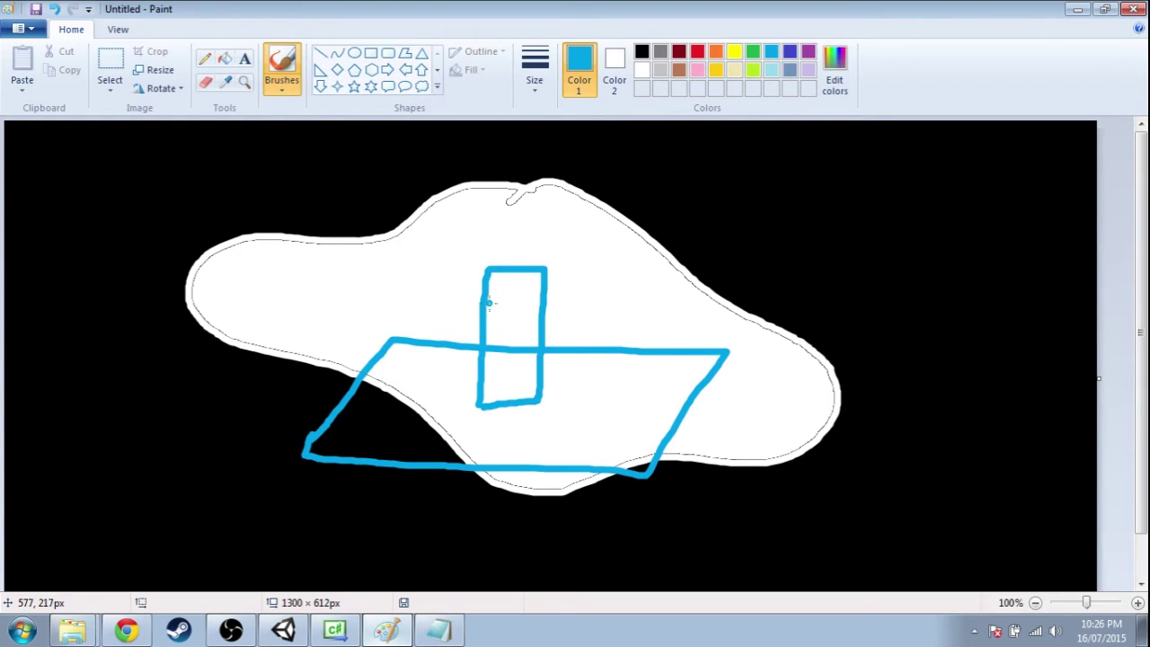
mouse_move(501, 261)
left_mouse_down()
mouse_move(582, 244)
mouse_move(545, 299)
left_mouse_up()
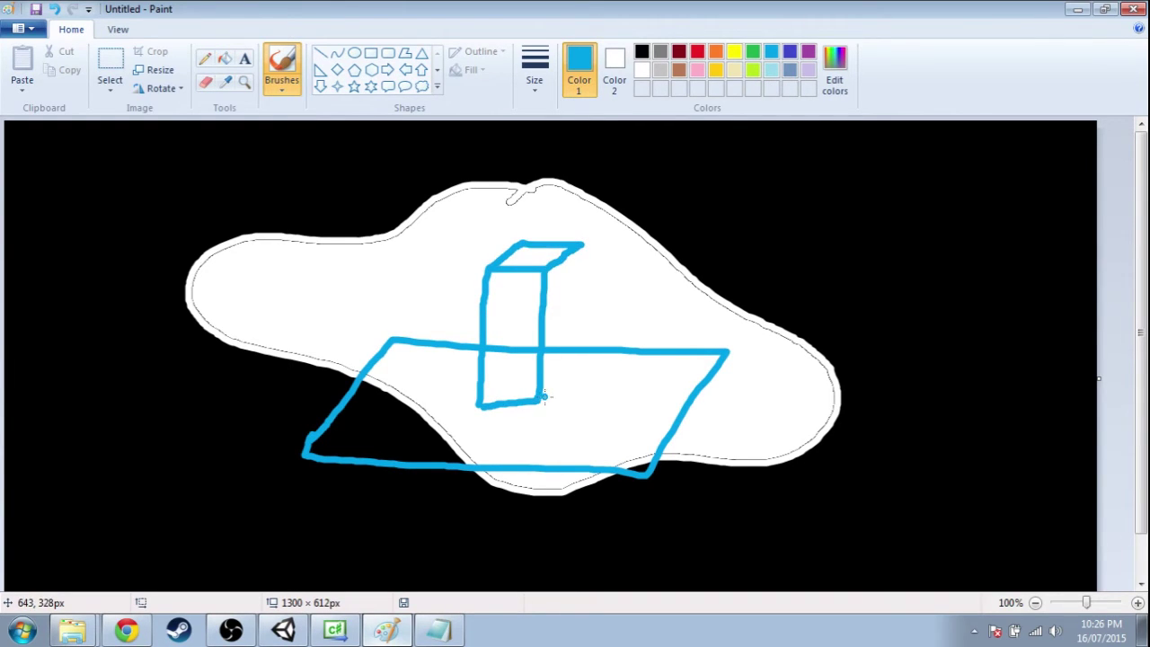
mouse_move(545, 396)
left_mouse_down()
mouse_move(566, 367)
mouse_move(570, 255)
left_mouse_up()
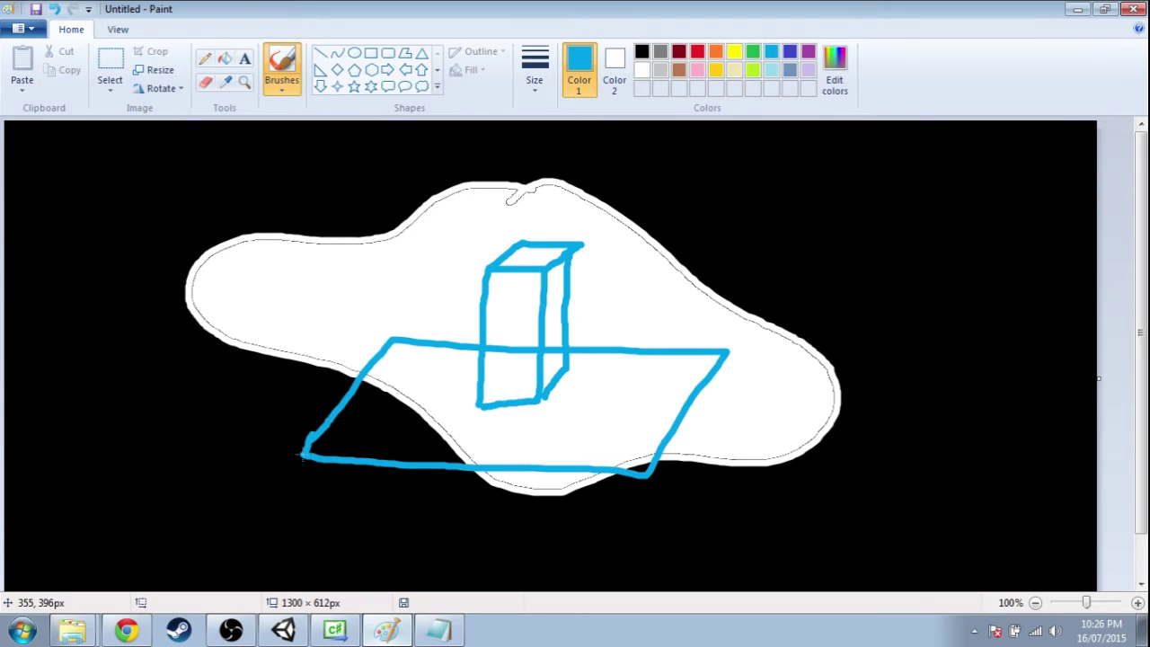
mouse_move(300, 456)
left_mouse_down()
mouse_move(432, 491)
mouse_move(662, 493)
mouse_move(662, 504)
mouse_move(731, 408)
mouse_move(735, 353)
left_mouse_up()
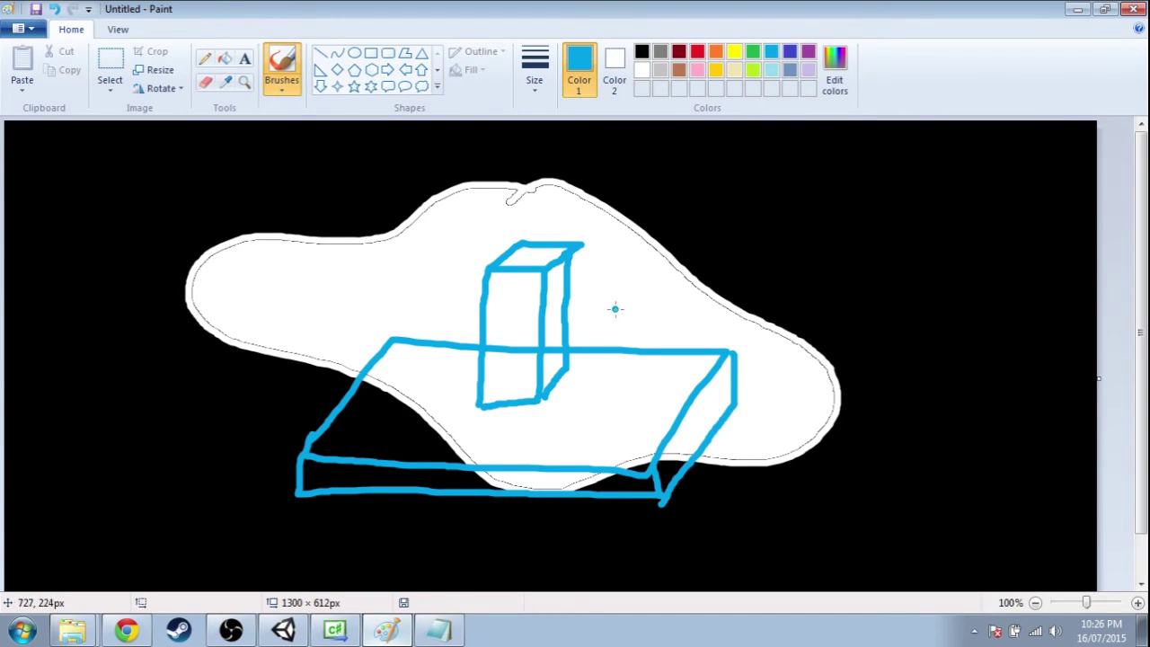
mouse_move(536, 280)
left_mouse_down()
mouse_move(449, 386)
mouse_move(467, 422)
mouse_move(629, 422)
mouse_move(617, 447)
left_mouse_up()
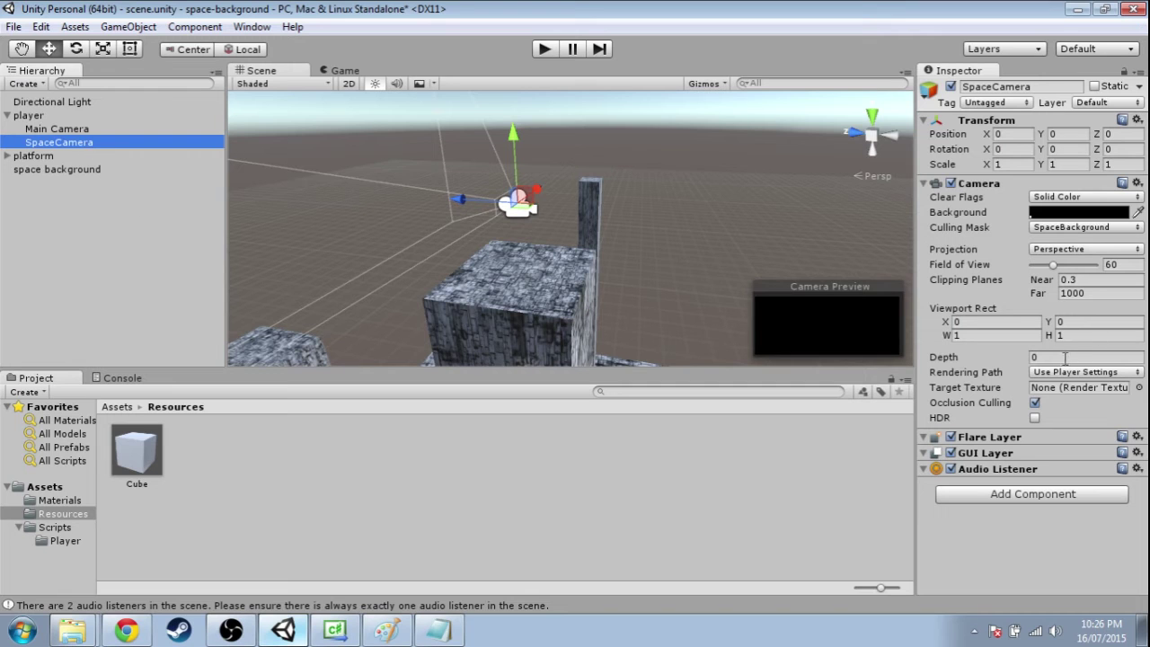
Step: Switch back to Unity and set Main Camera's Depth to 1
left_click(1064, 357)
left_click(64, 130)
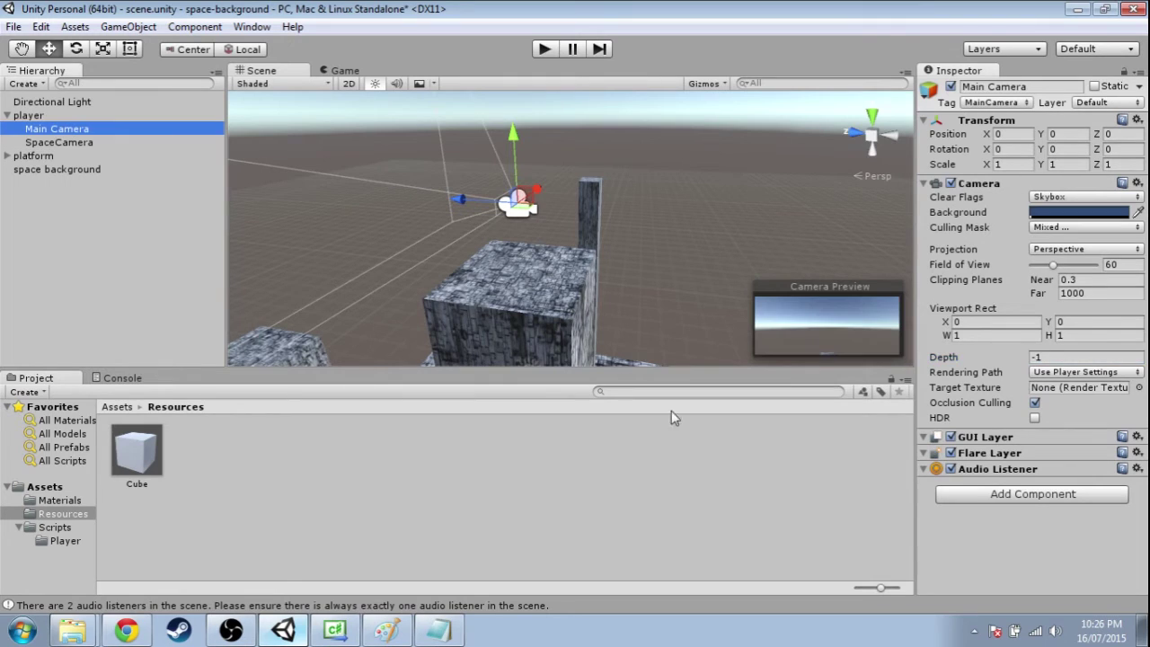
left_click(1062, 358)
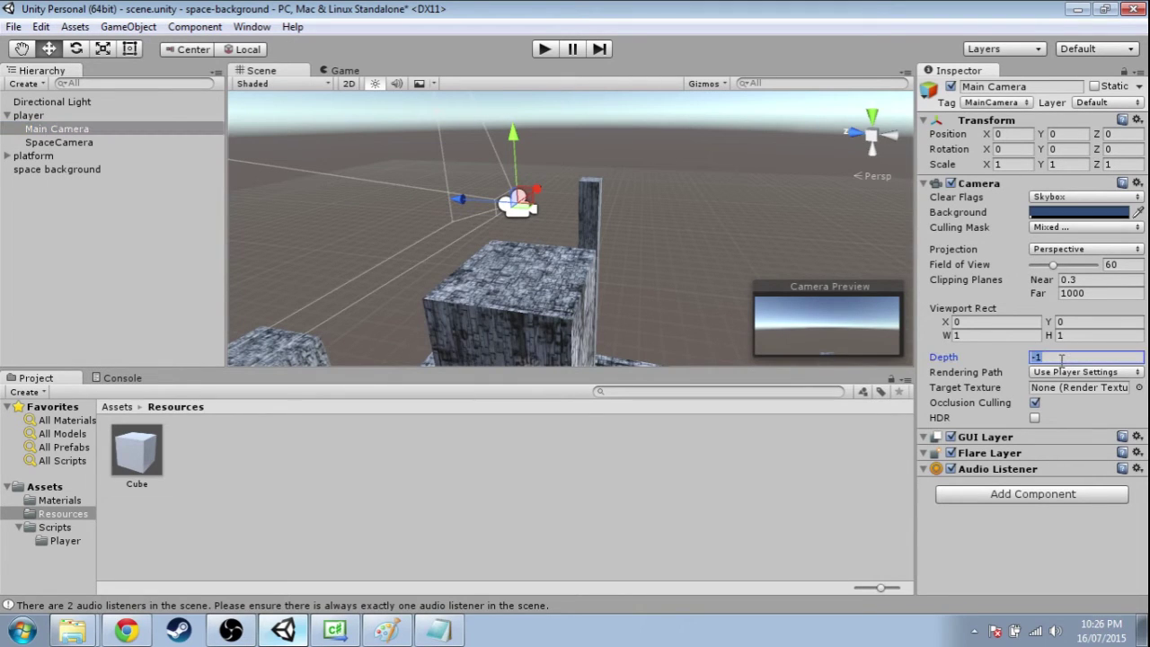
Step: Play-test the game, moving the player around the platform to check what is drawn behind it, and stop the game
left_click(546, 49)
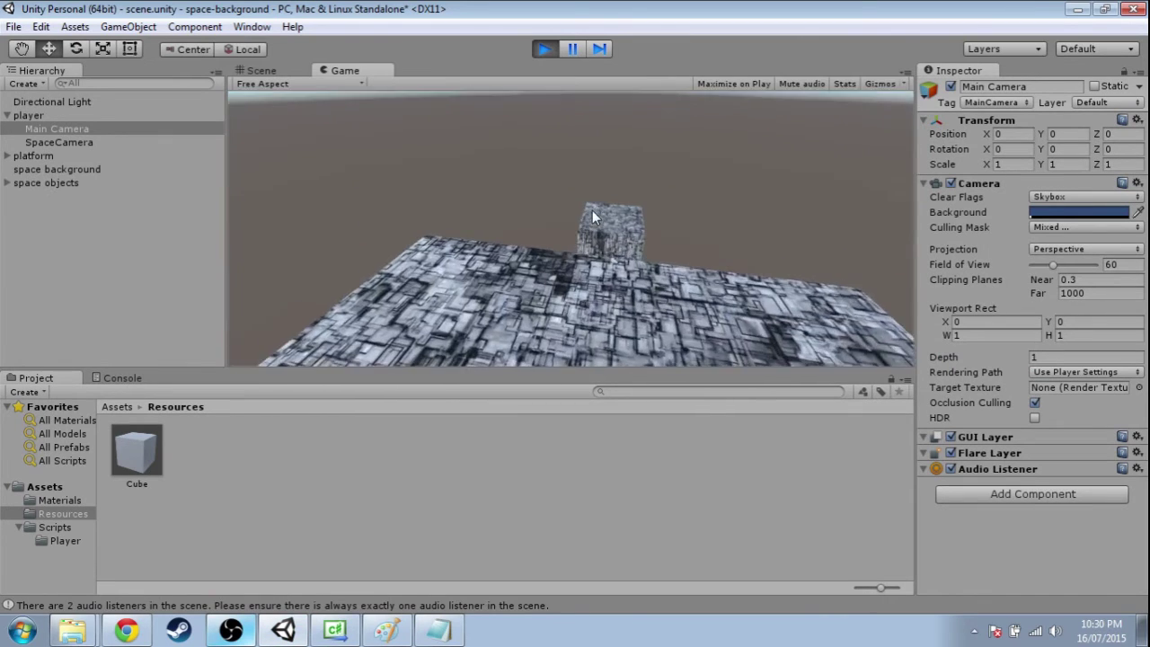
key("w")
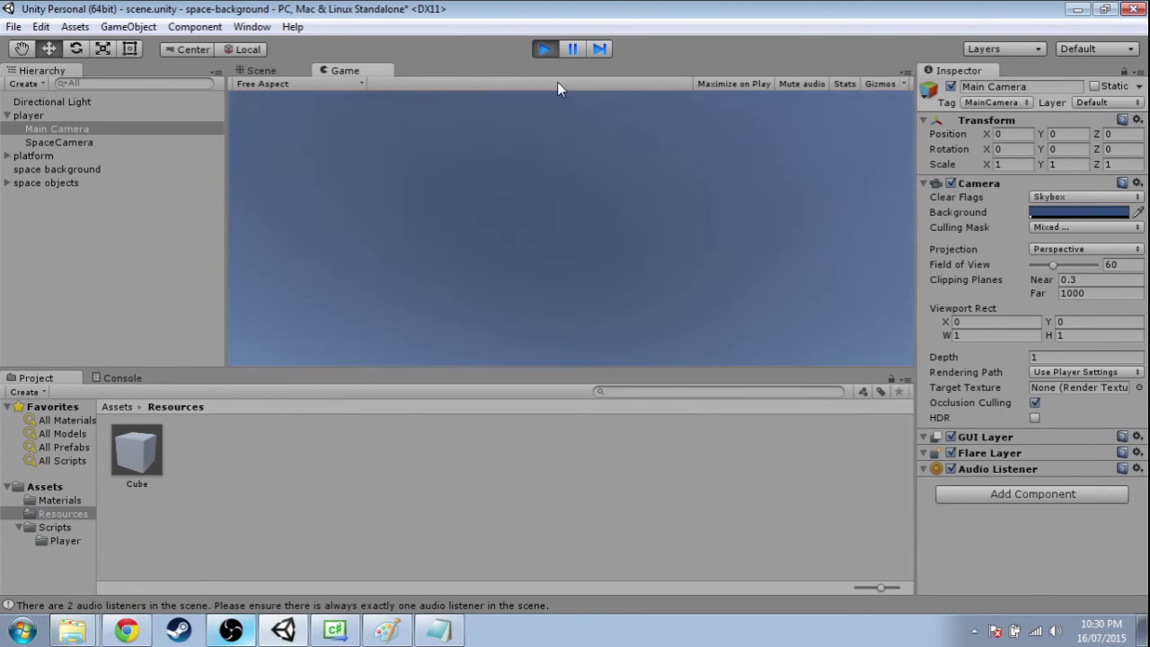
left_click(544, 48)
Step: Set Main Camera's Clear Flags to Depth only
left_click(115, 129)
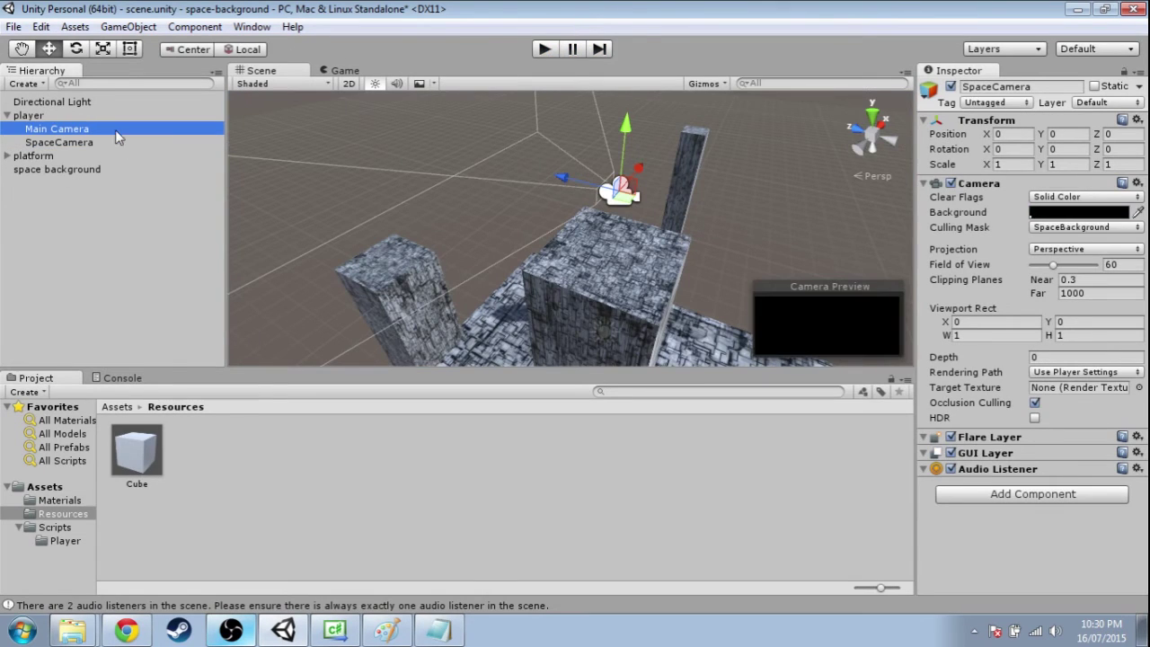
left_click(1070, 196)
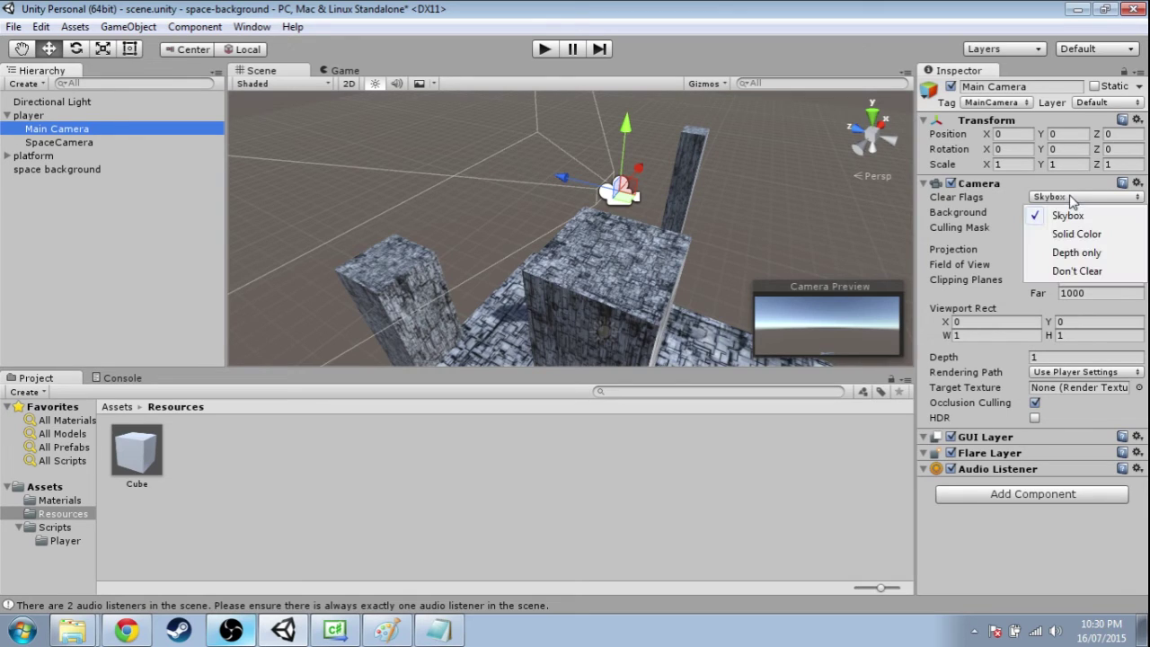
left_click(1086, 253)
Step: View the platform from other angles and start the game to test how the two cameras' images combine
middle_click_drag(705, 239, 641, 251)
right_click_drag(641, 251, 525, 244)
middle_click_drag(618, 281, 574, 247)
left_click_drag(574, 246, 564, 273, "alt")
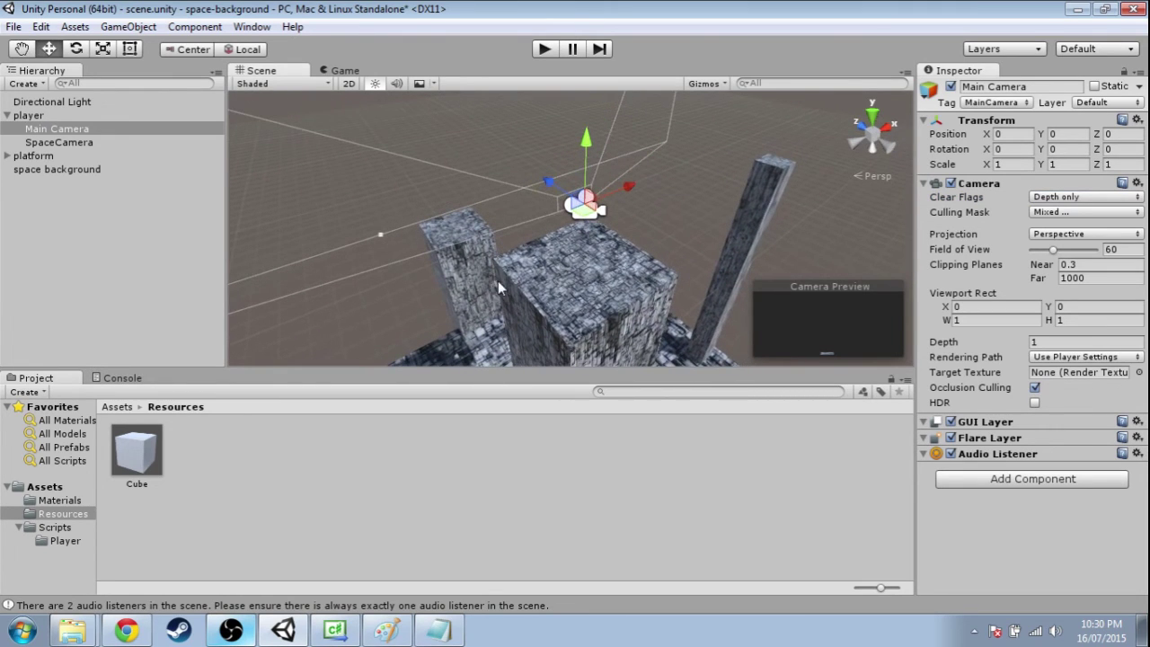
left_click_drag(482, 288, 527, 204, "alt")
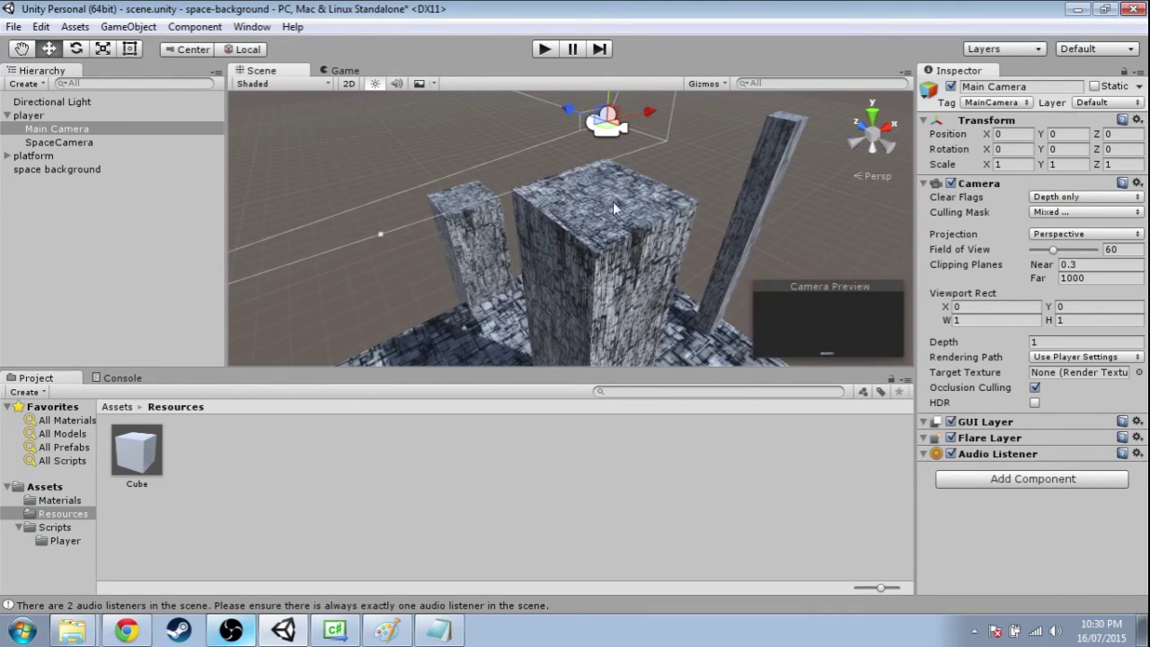
left_click(542, 50)
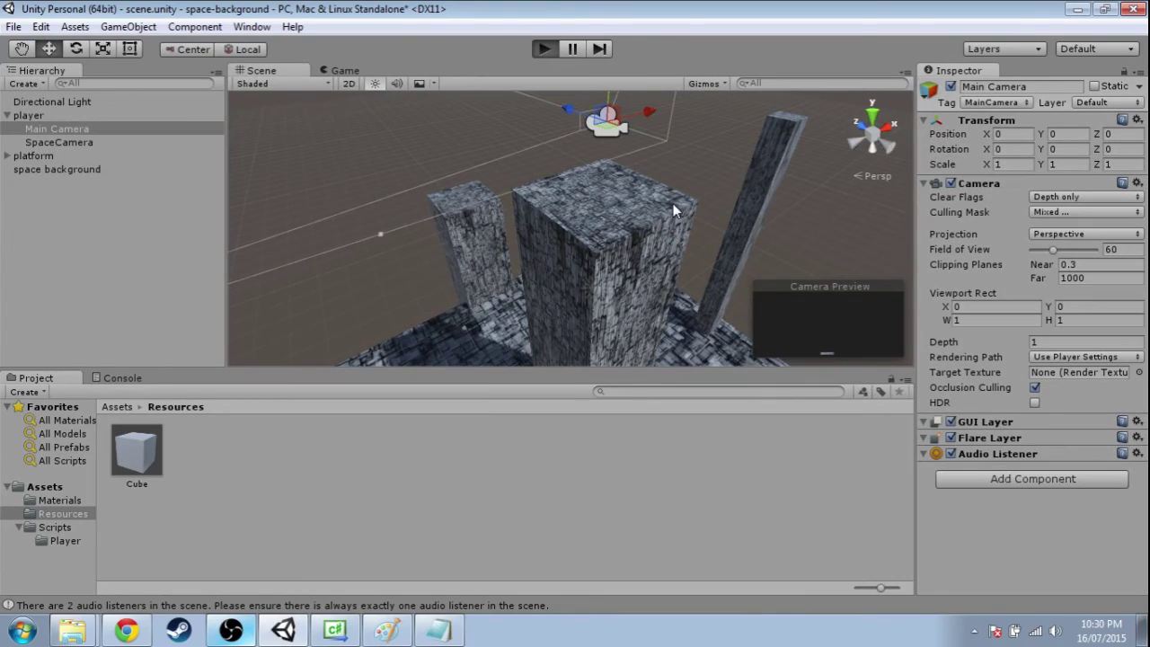